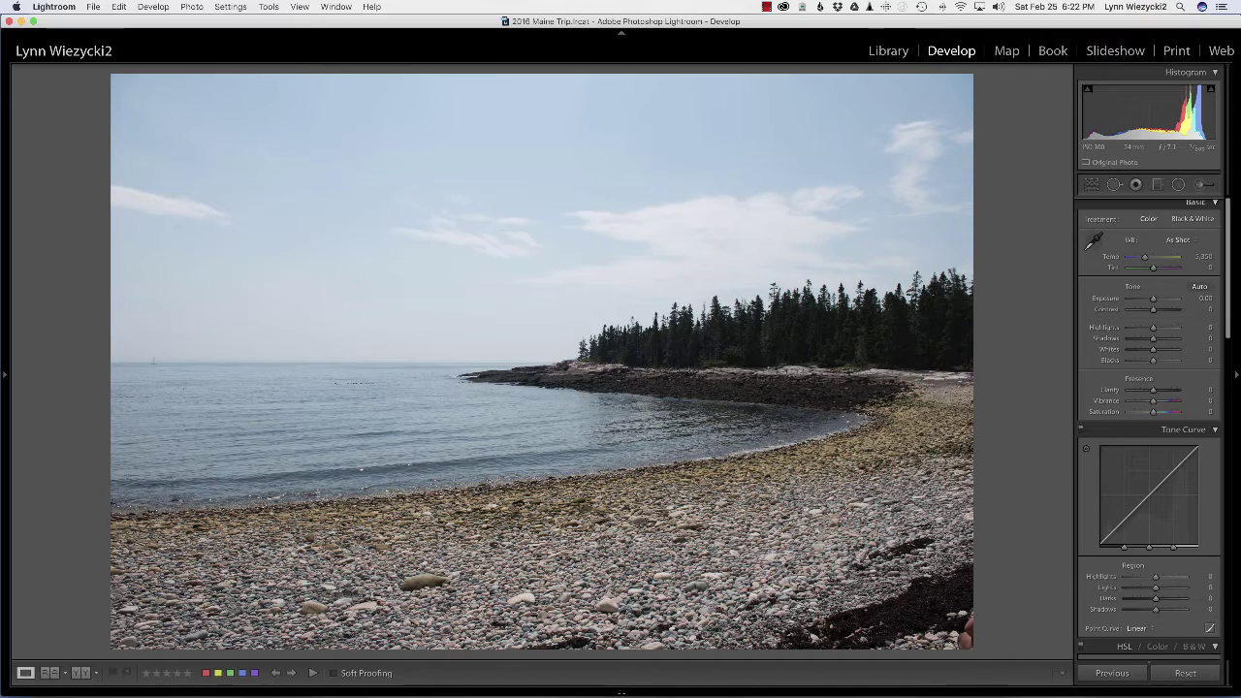
# - Crop the beach photo to a wide panoramic format by trimming sky and foreground stones, and straighten it along the sea horizon
pyautogui.press('r')
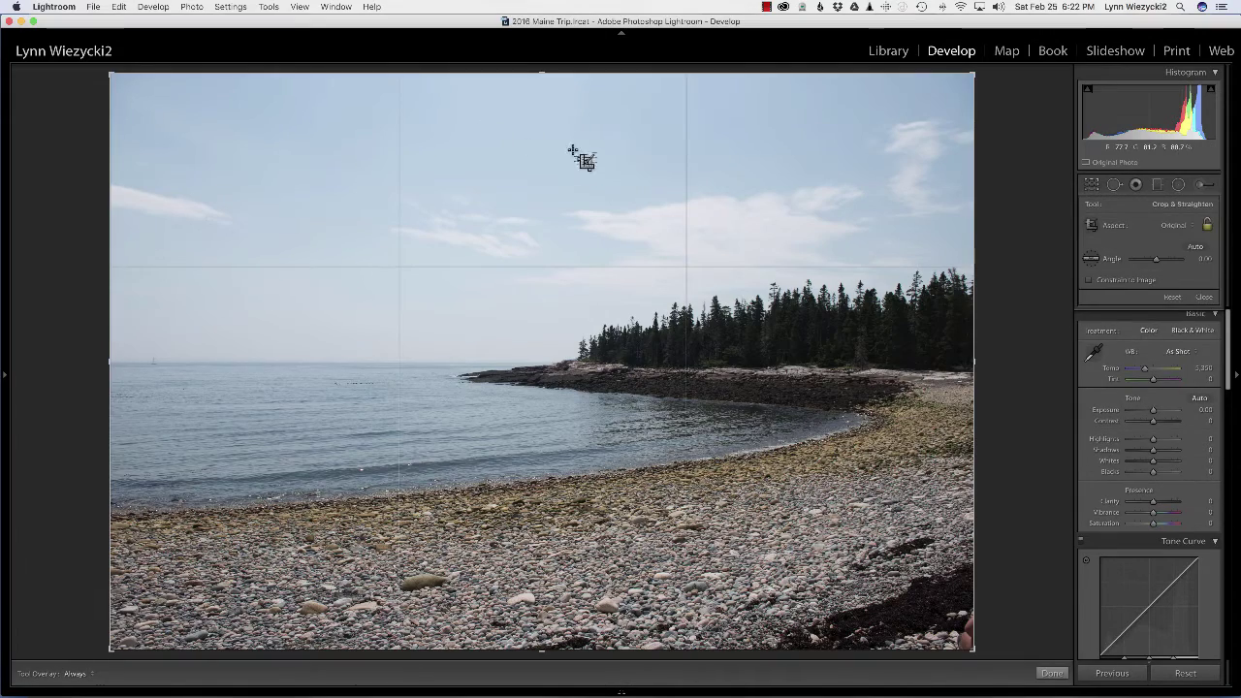
pyautogui.moveTo(541, 73); pyautogui.dragTo(541, 122)
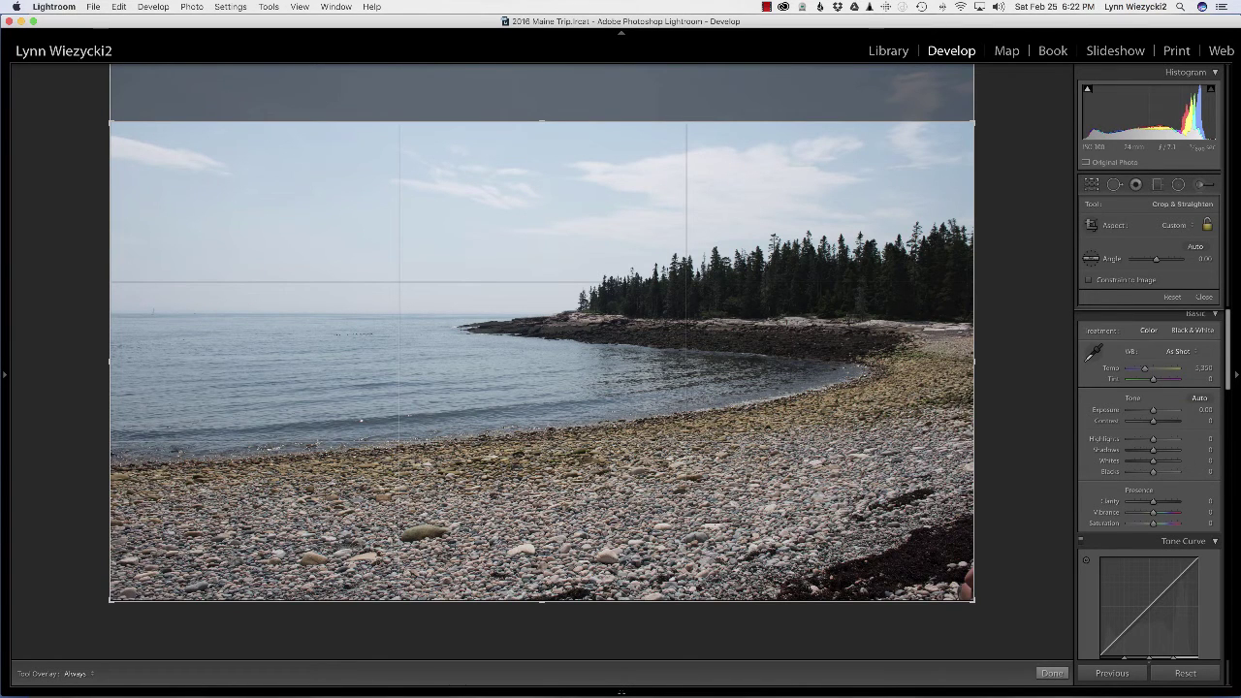
pyautogui.click(1090, 259)
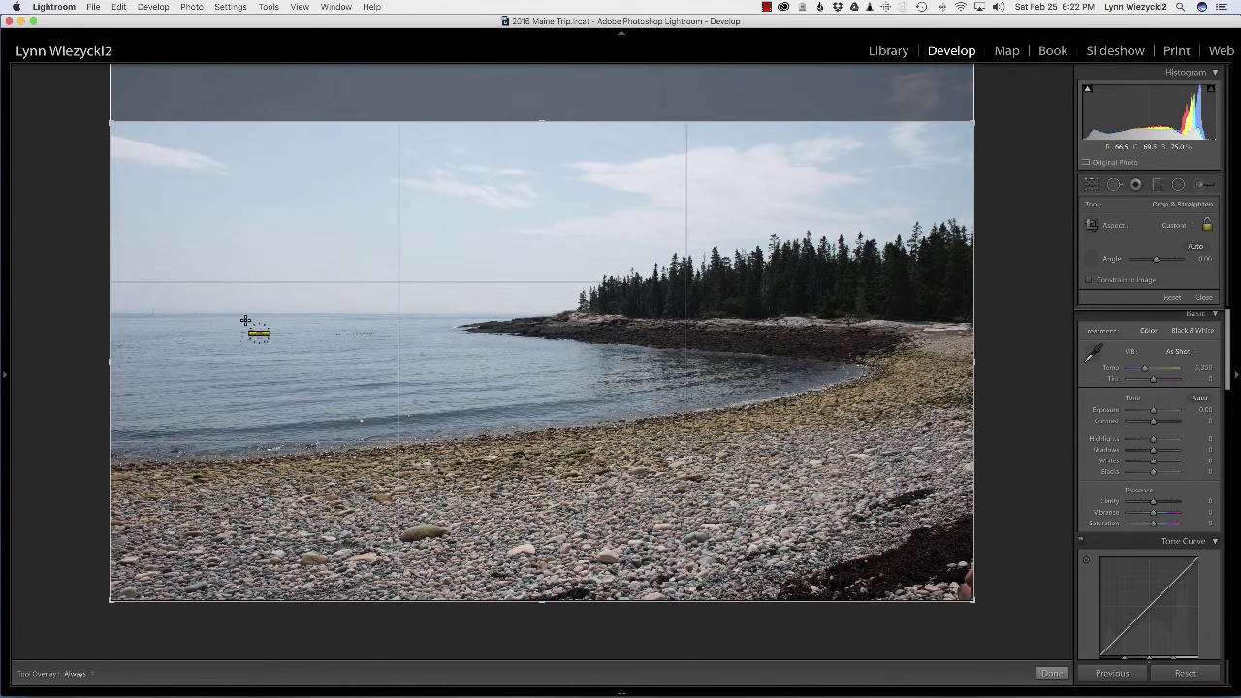
pyautogui.moveTo(191, 314); pyautogui.dragTo(419, 312)
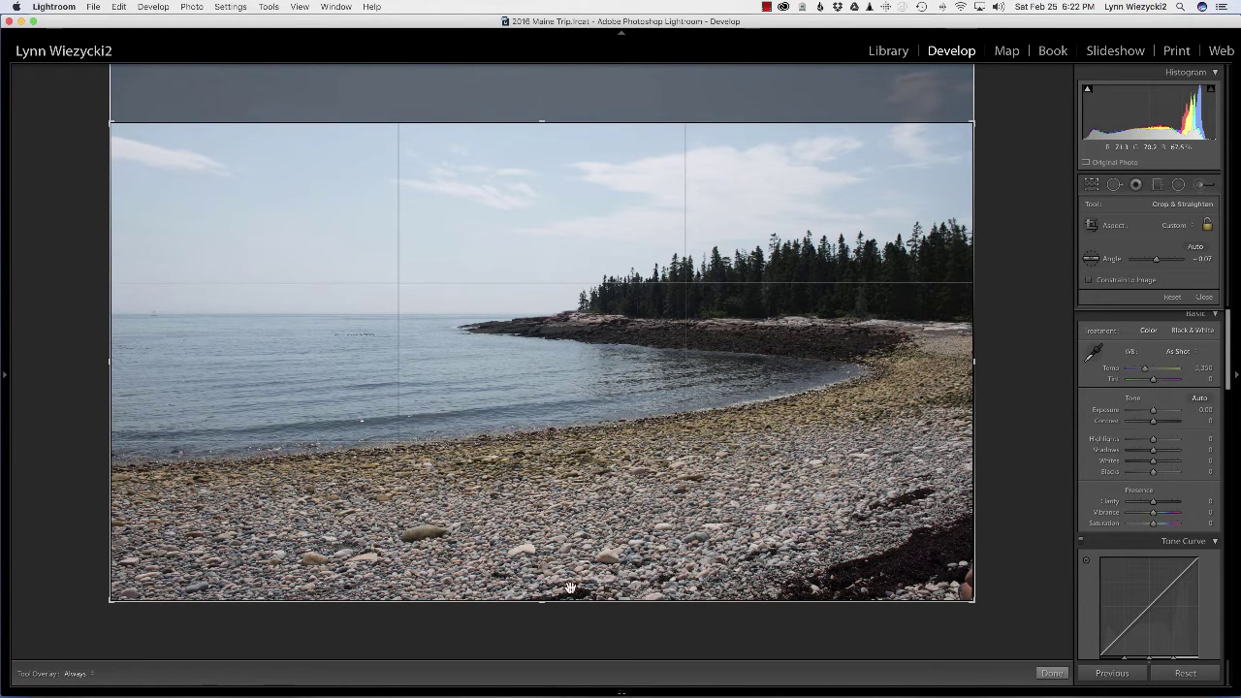
pyautogui.moveTo(570, 588); pyautogui.dragTo(570, 542)
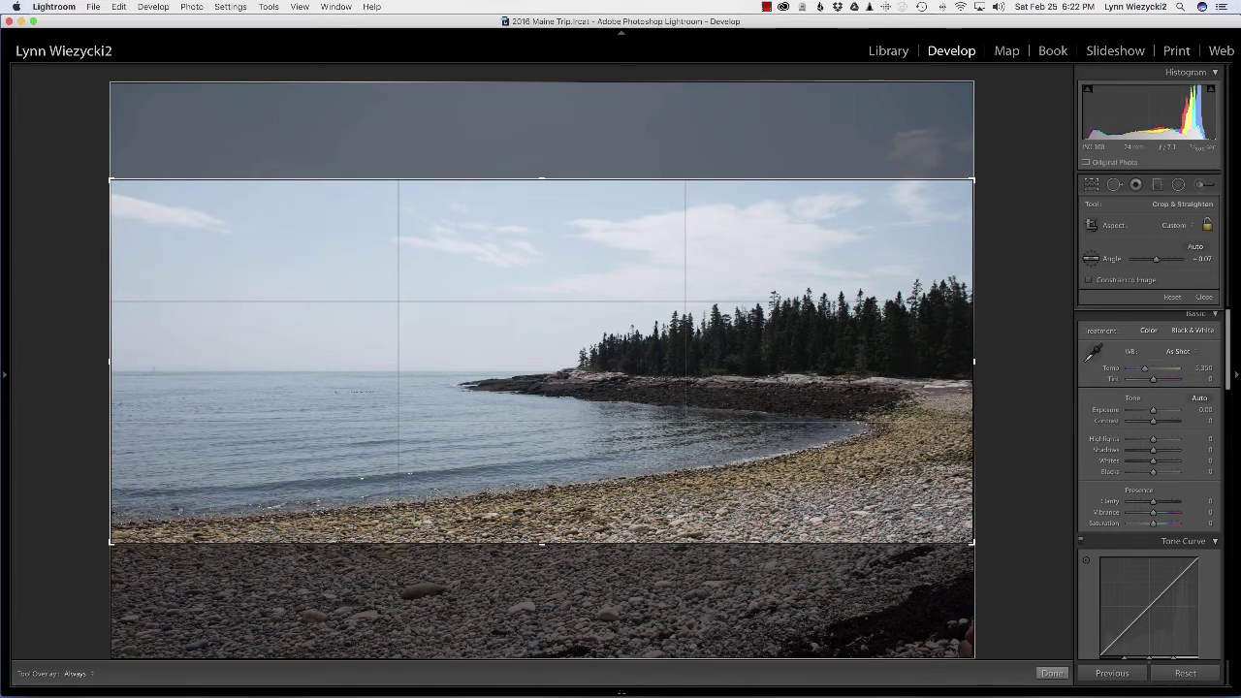
pyautogui.press('Return')
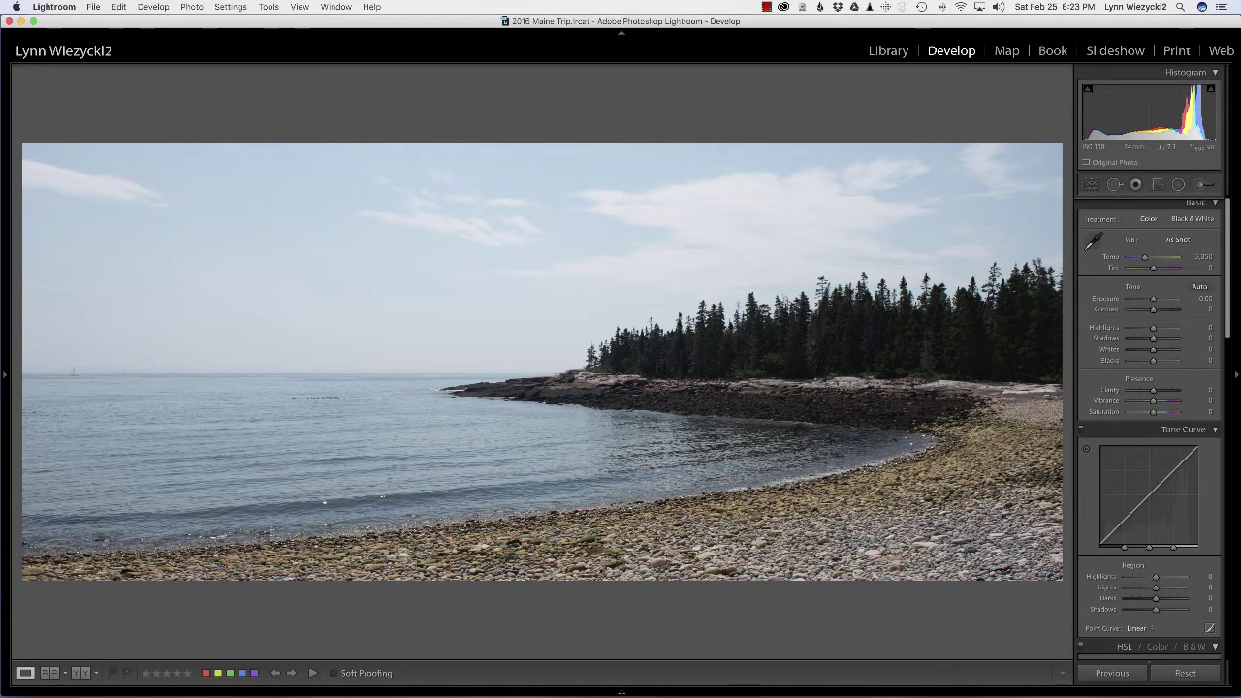
# - Sample the white balance from the rocky shoreline, and warm the color temperature to 5,393
pyautogui.click(1094, 240)
pyautogui.click(848, 384)
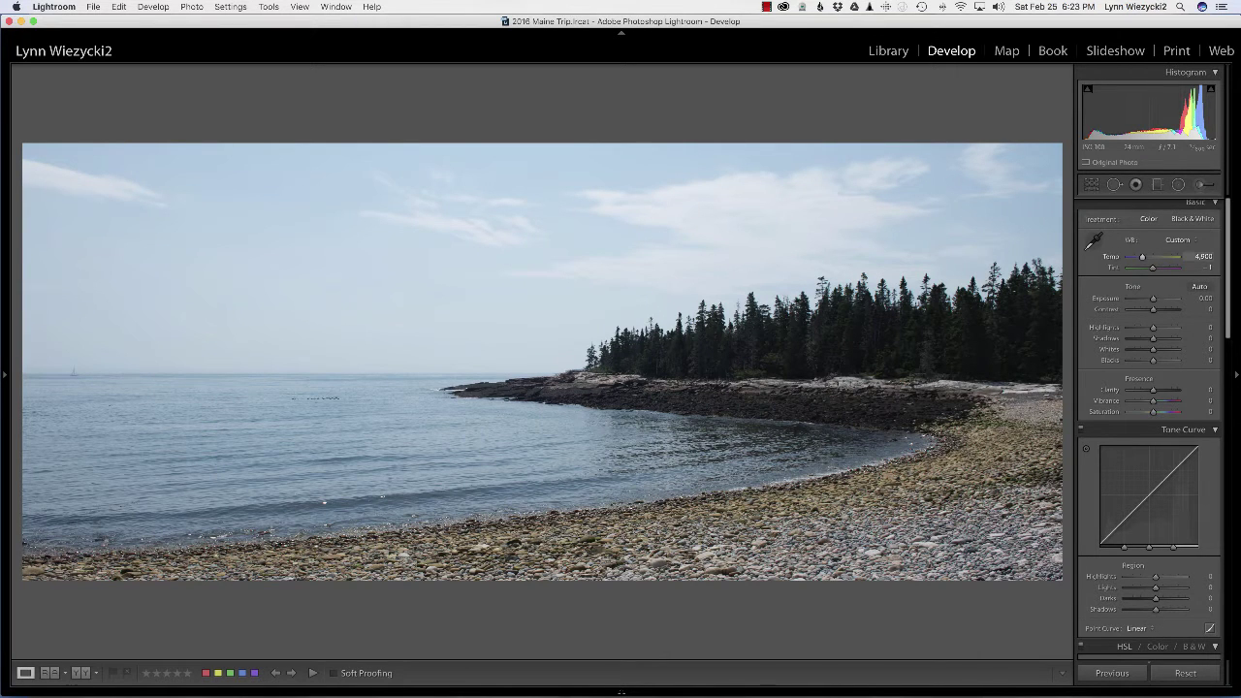
pyautogui.moveTo(1142, 255); pyautogui.dragTo(1145, 256)
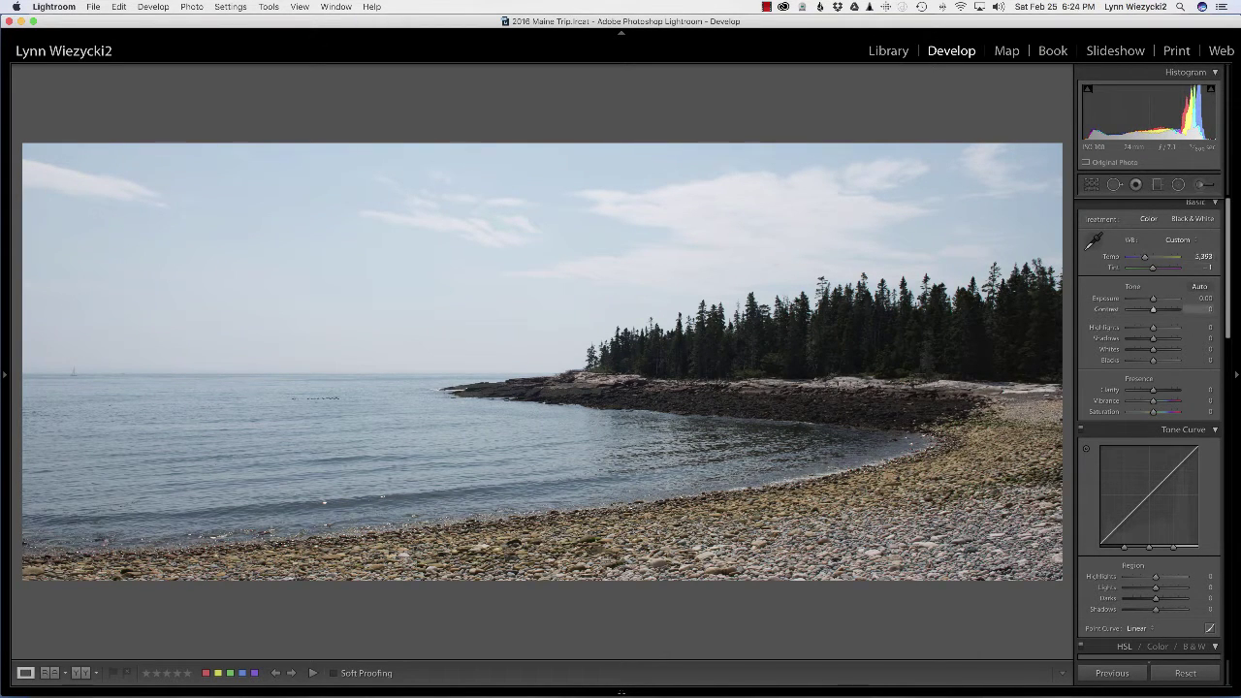
# - Set Contrast to +25, Highlights to -100 and Shadows to +100, and increase Clarity and Vibrance slightly
pyautogui.moveTo(1152, 326)
pyautogui.mouseDown()
pyautogui.moveTo(1128, 326)
pyautogui.moveTo(1176, 337)
pyautogui.moveTo(1159, 308)
pyautogui.mouseUp()
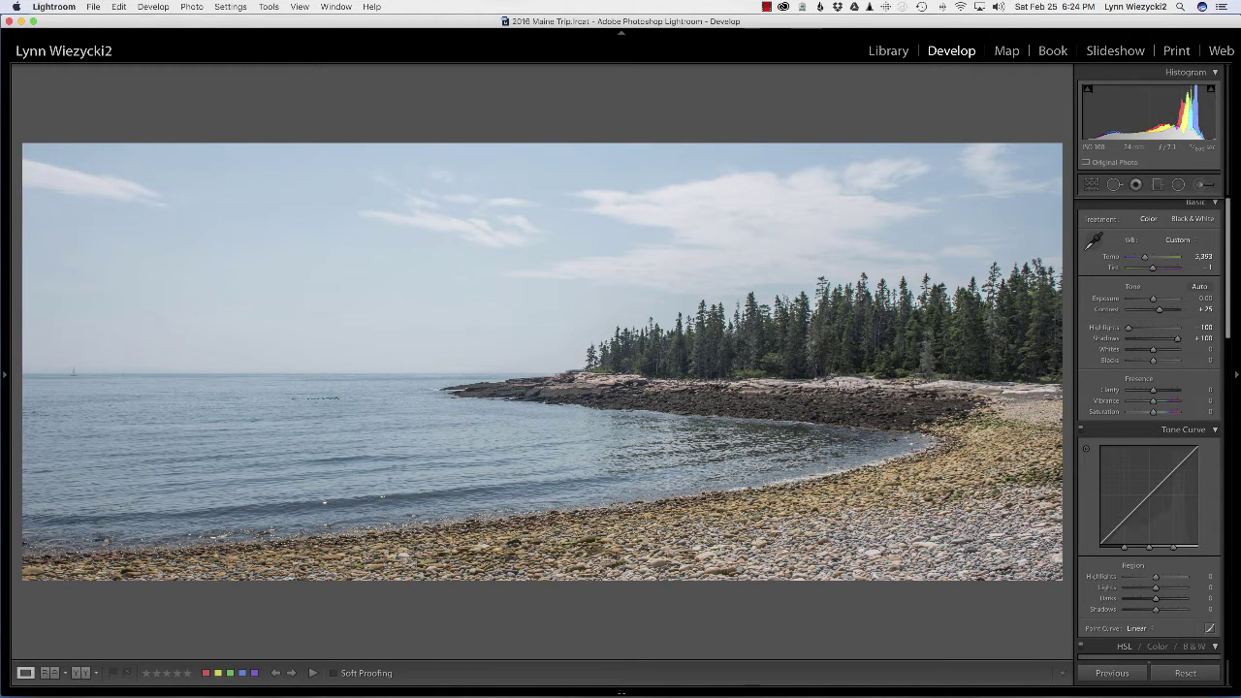
pyautogui.moveTo(1152, 389); pyautogui.dragTo(1159, 388)
pyautogui.moveTo(1153, 400); pyautogui.dragTo(1154, 411)
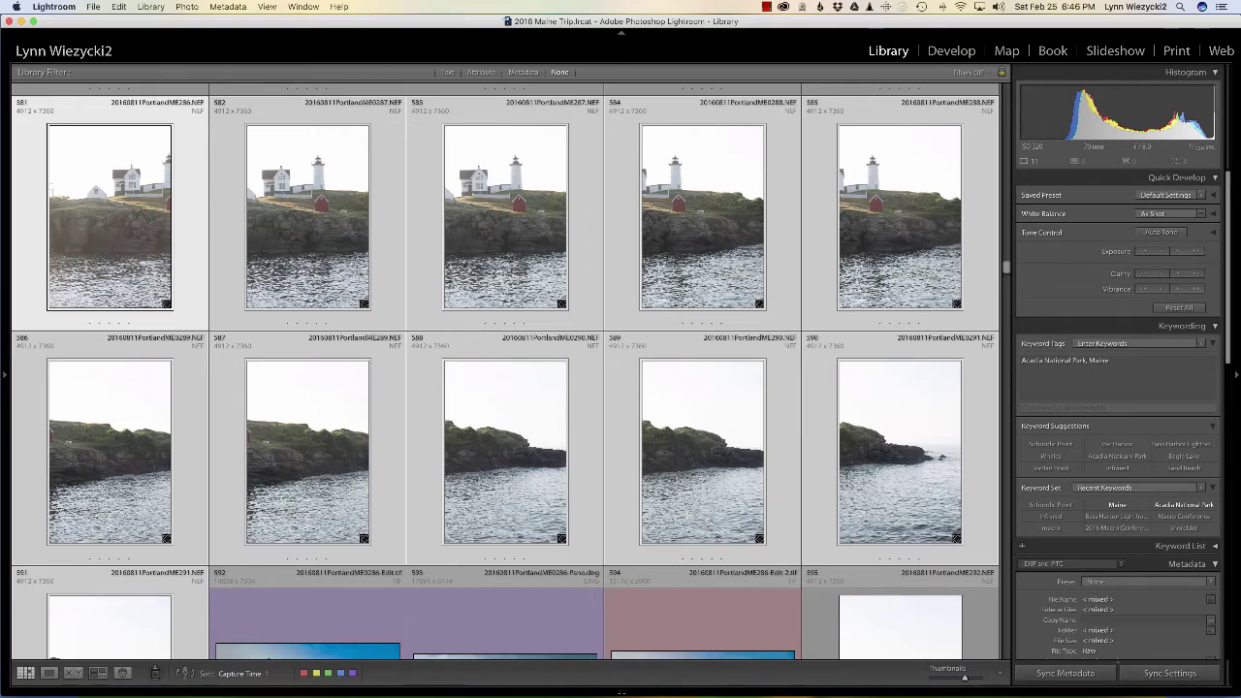
# - Review the selected vertical lighthouse shots and merge them into a panorama with Lightroom's Photo Merge
pyautogui.scroll(2, 900, 388)
pyautogui.scroll(-4, 900, 388)
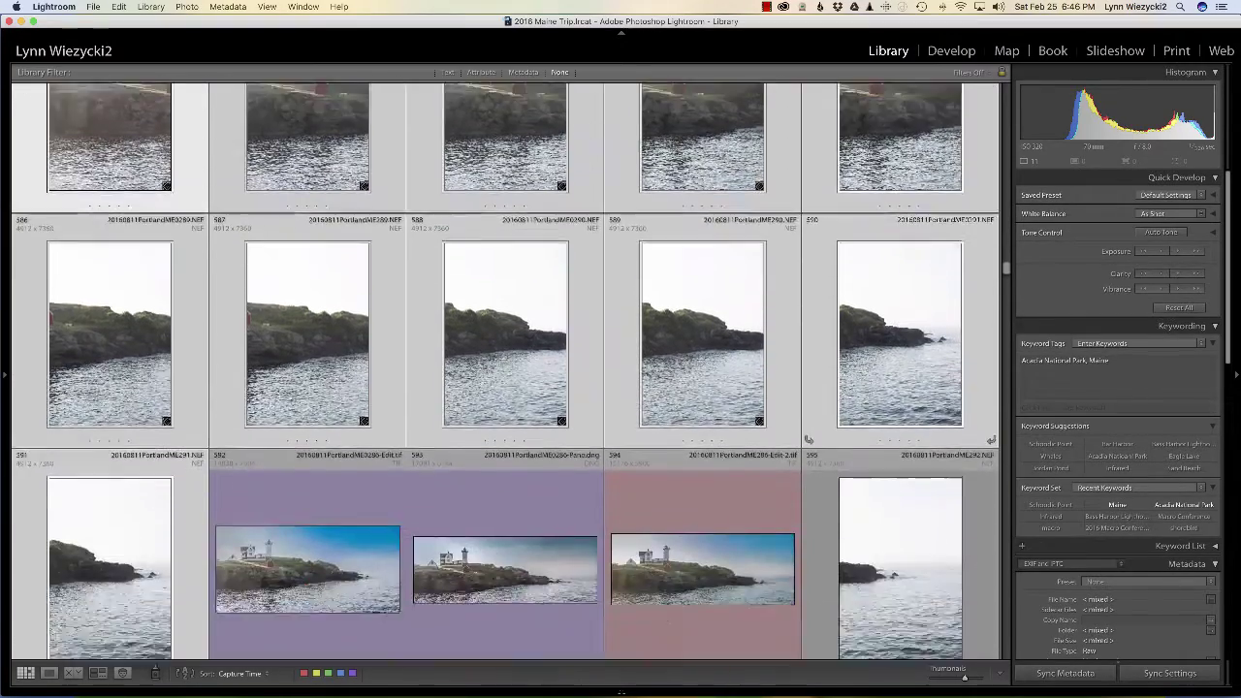
pyautogui.scroll(-1, 926, 407)
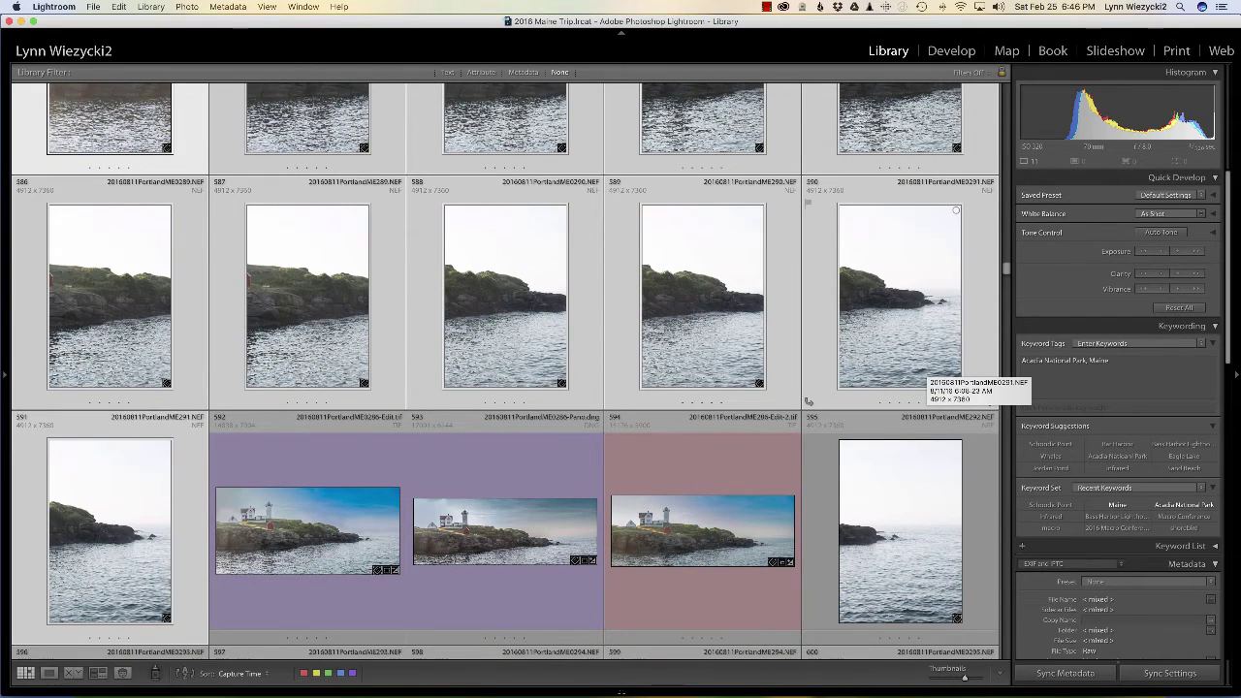
pyautogui.scroll(3, 926, 380)
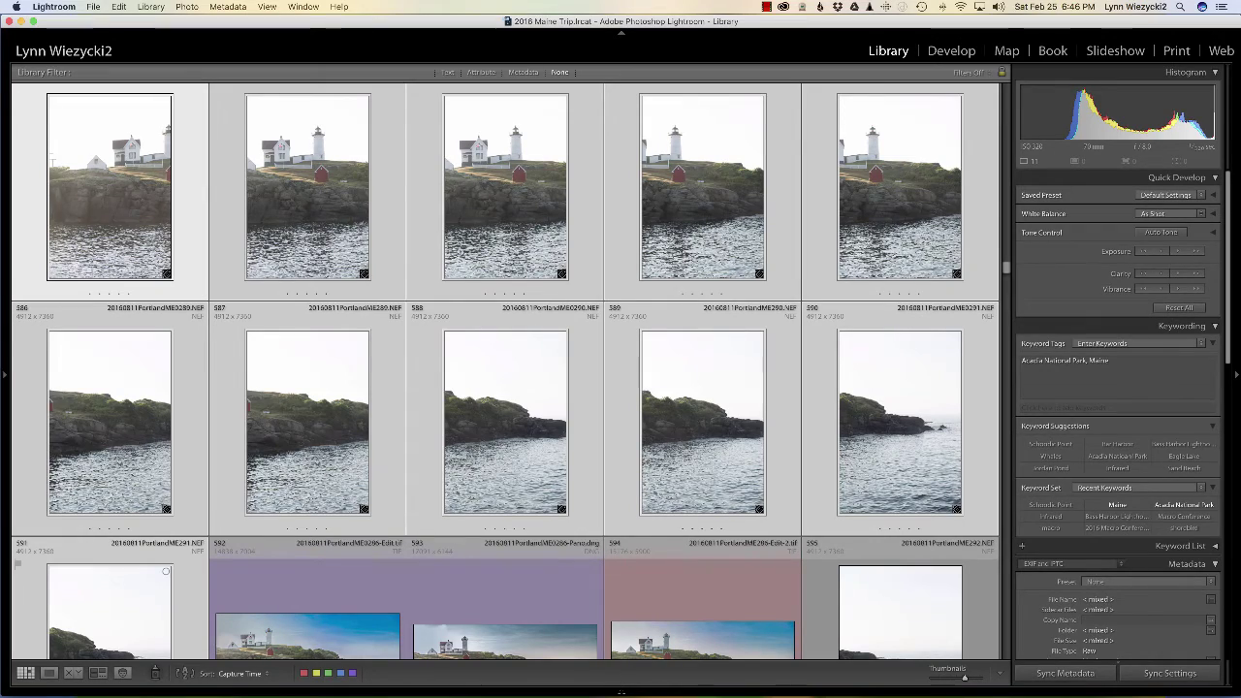
pyautogui.scroll(1, 505, 370)
pyautogui.scroll(-3, 505, 370)
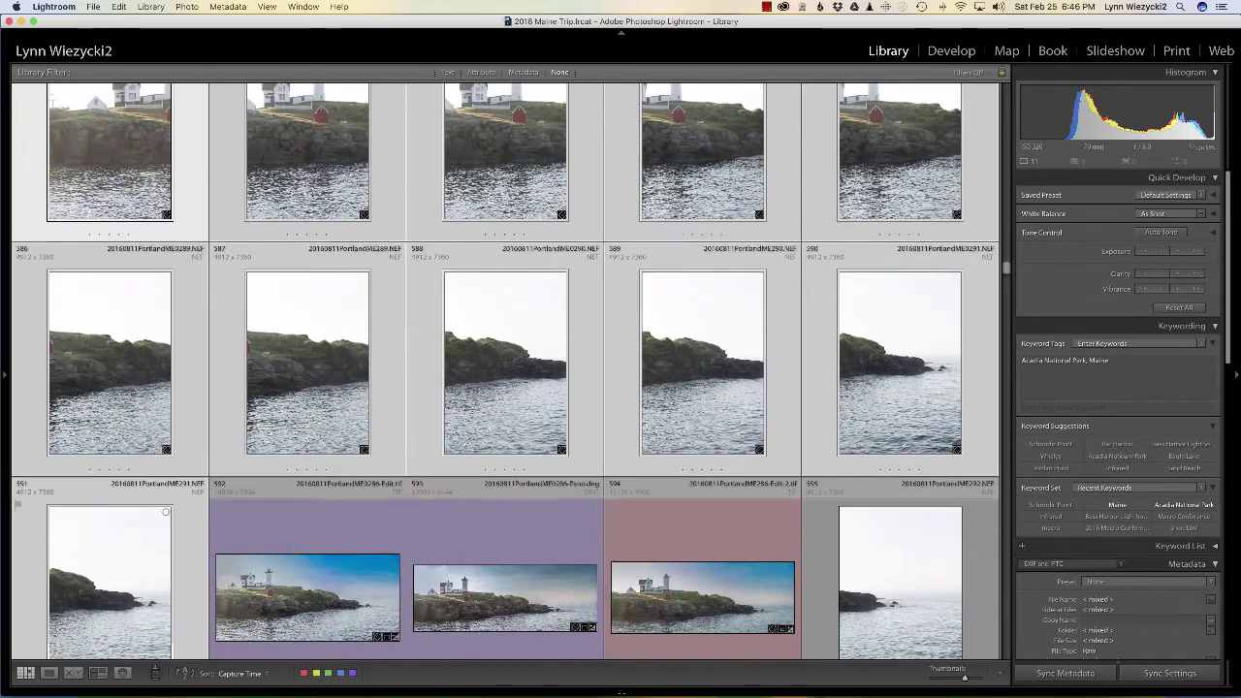
pyautogui.scroll(3, 505, 370)
pyautogui.click(187, 6)
pyautogui.moveTo(207, 119)
pyautogui.click(359, 119)
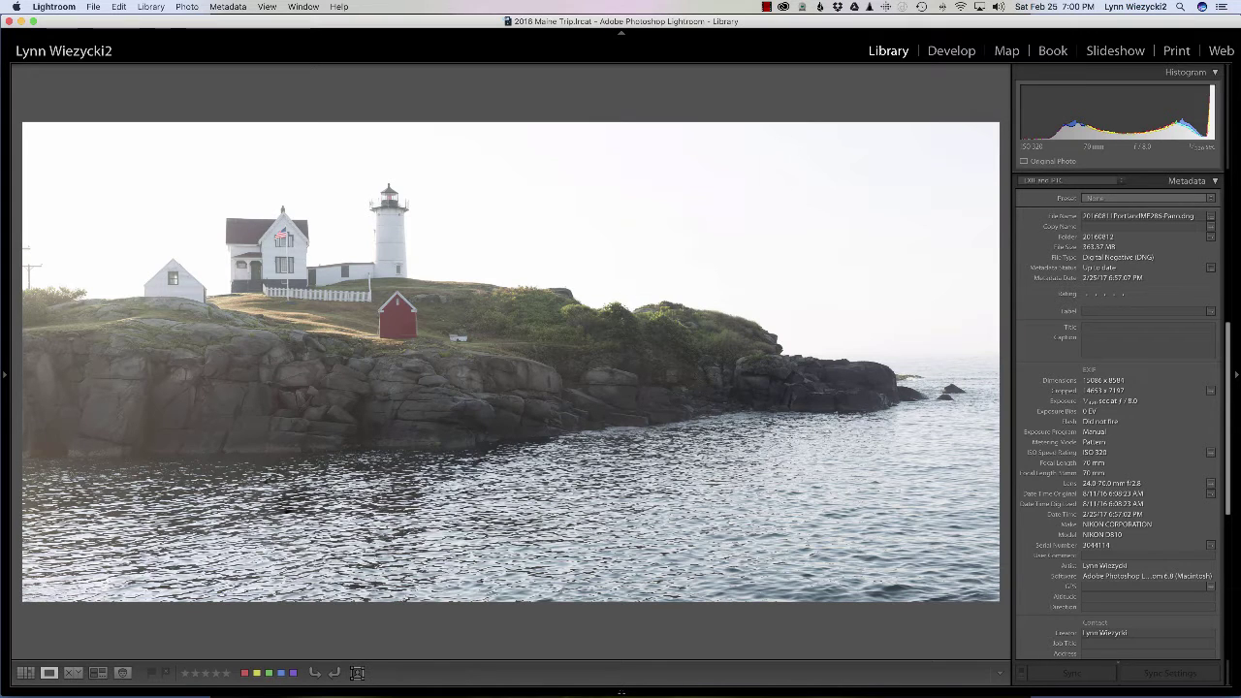
# - Return to the thumbnail grid and view the purple-labelled panorama 20160811PortlandME0286-Pano.dng in Loupe view
pyautogui.moveTo(419, 689)
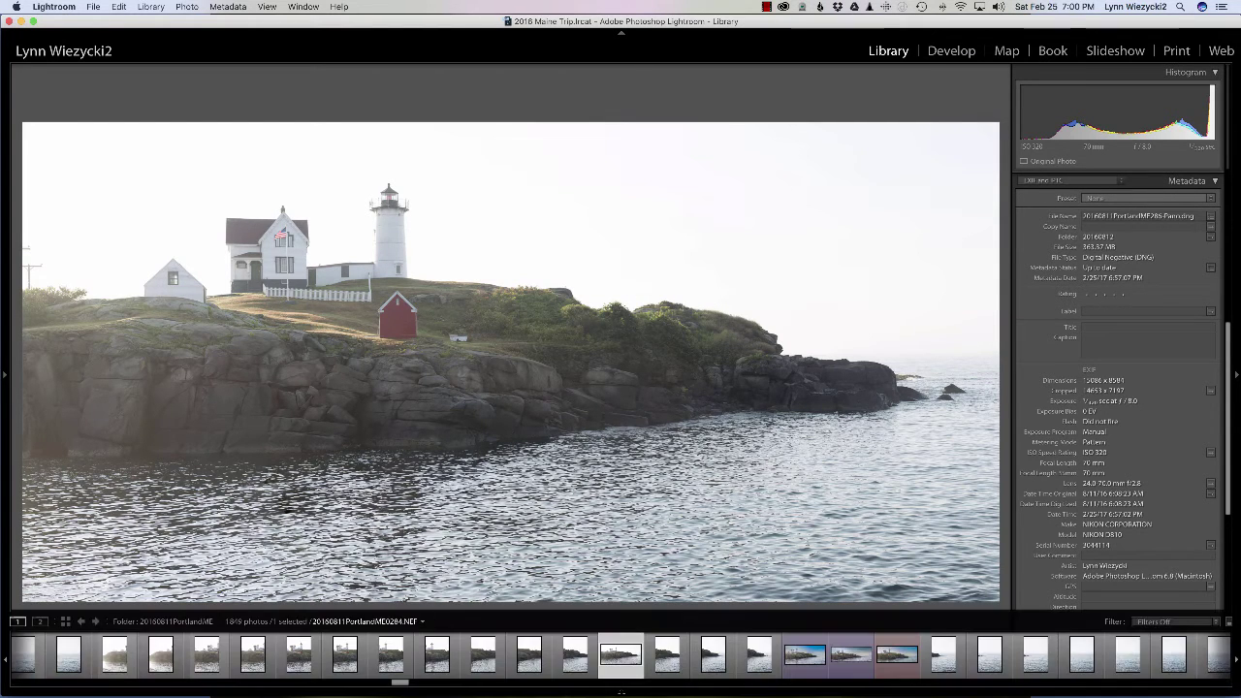
pyautogui.click(25, 673)
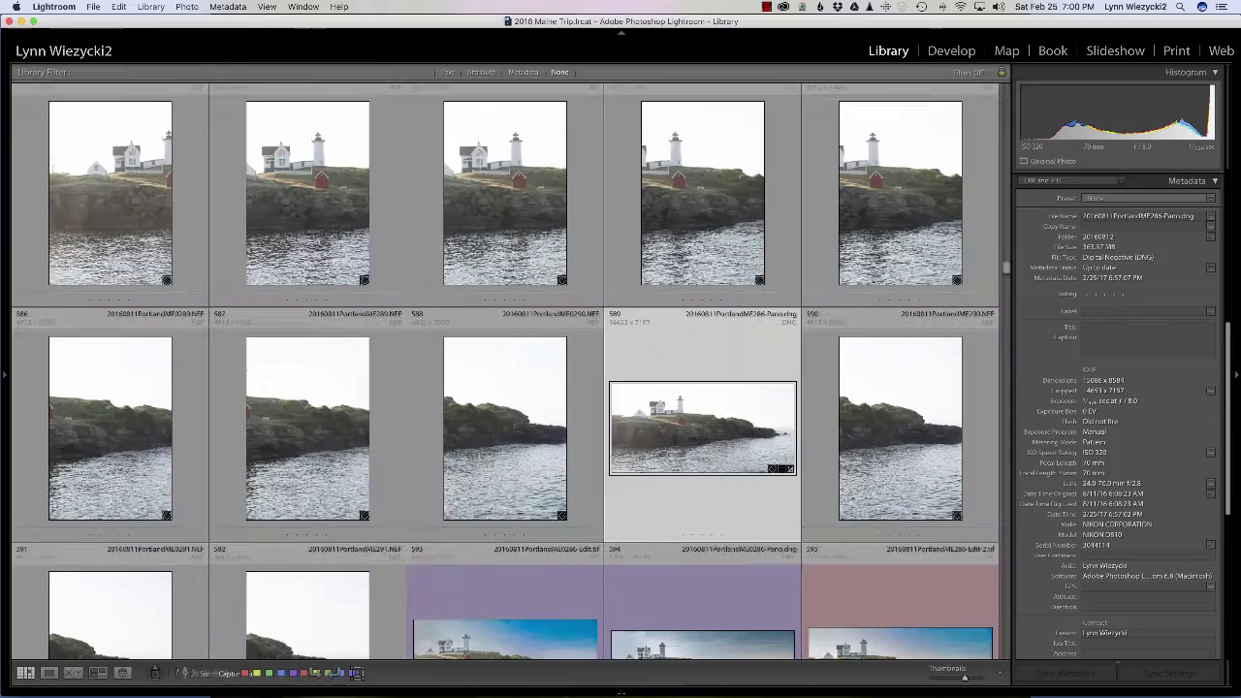
pyautogui.scroll(-3, 506, 370)
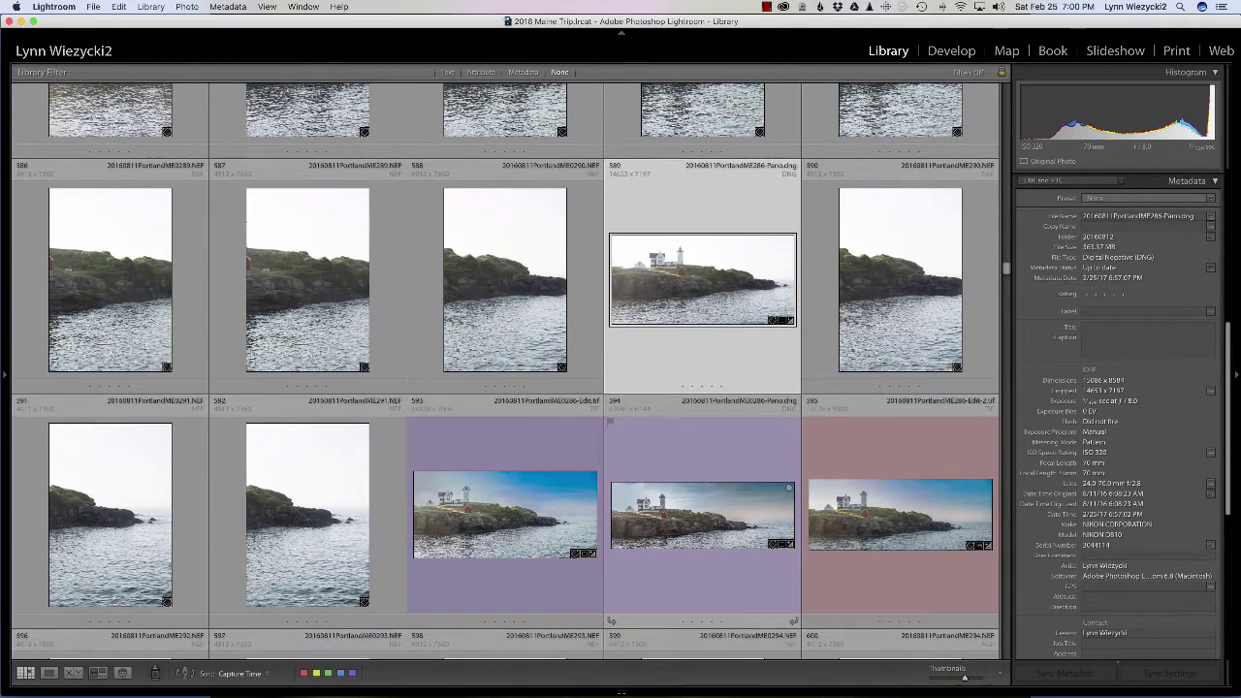
pyautogui.click(702, 514)
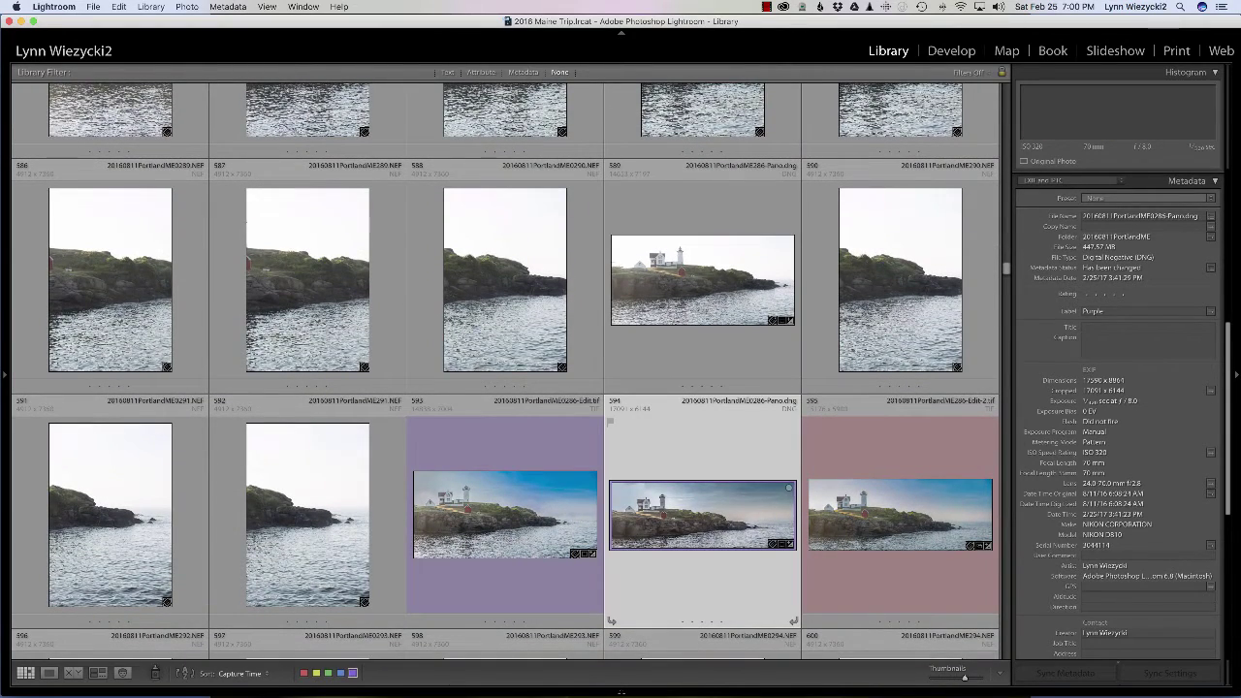
pyautogui.press('e')
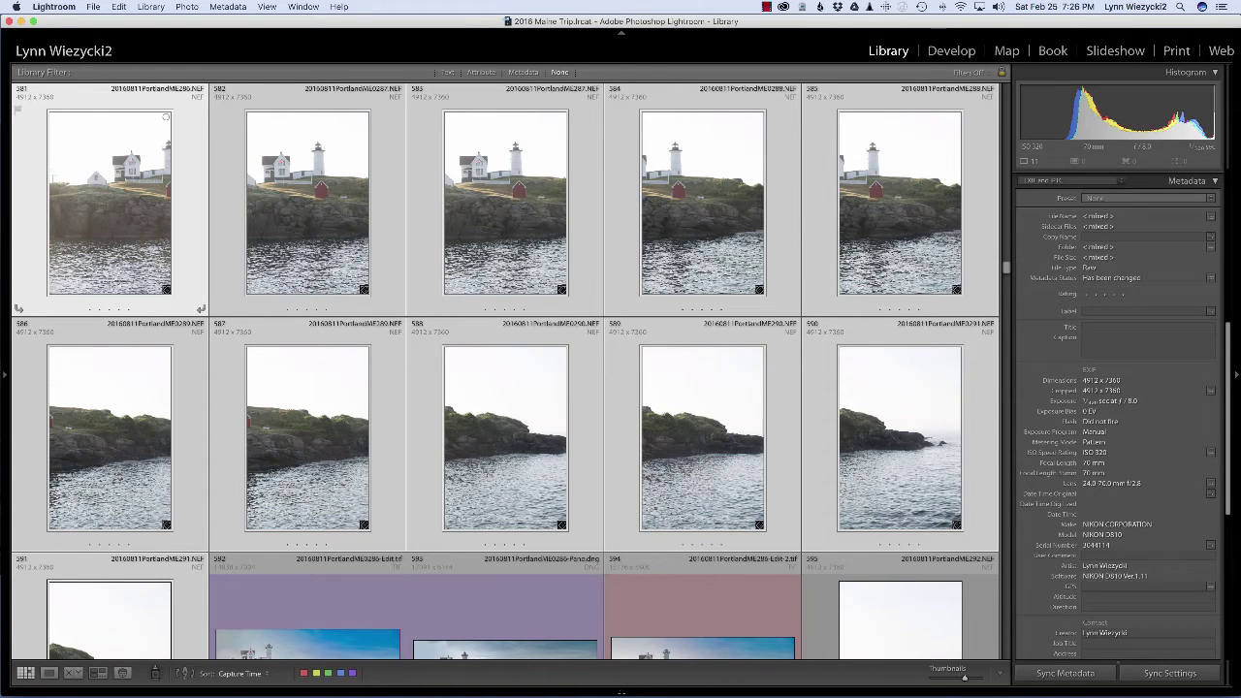
# - Send the selected lighthouse raw files to Photoshop with Merge to Panorama
pyautogui.click(188, 7)
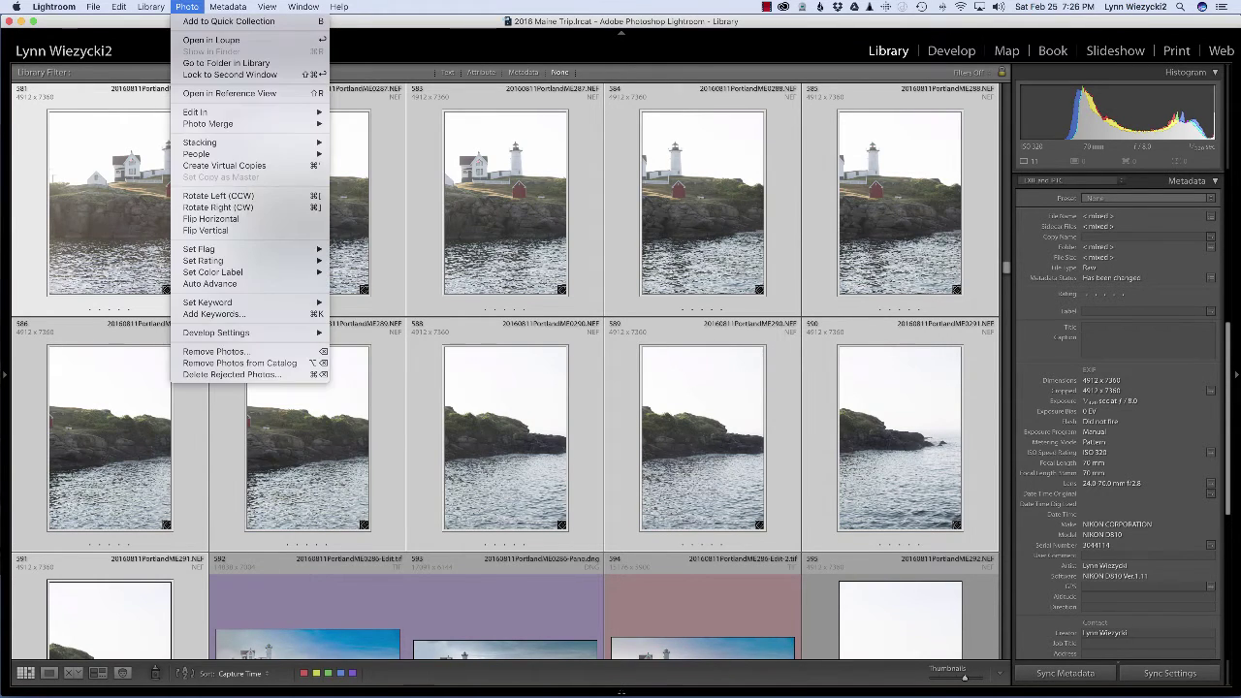
pyautogui.moveTo(242, 112)
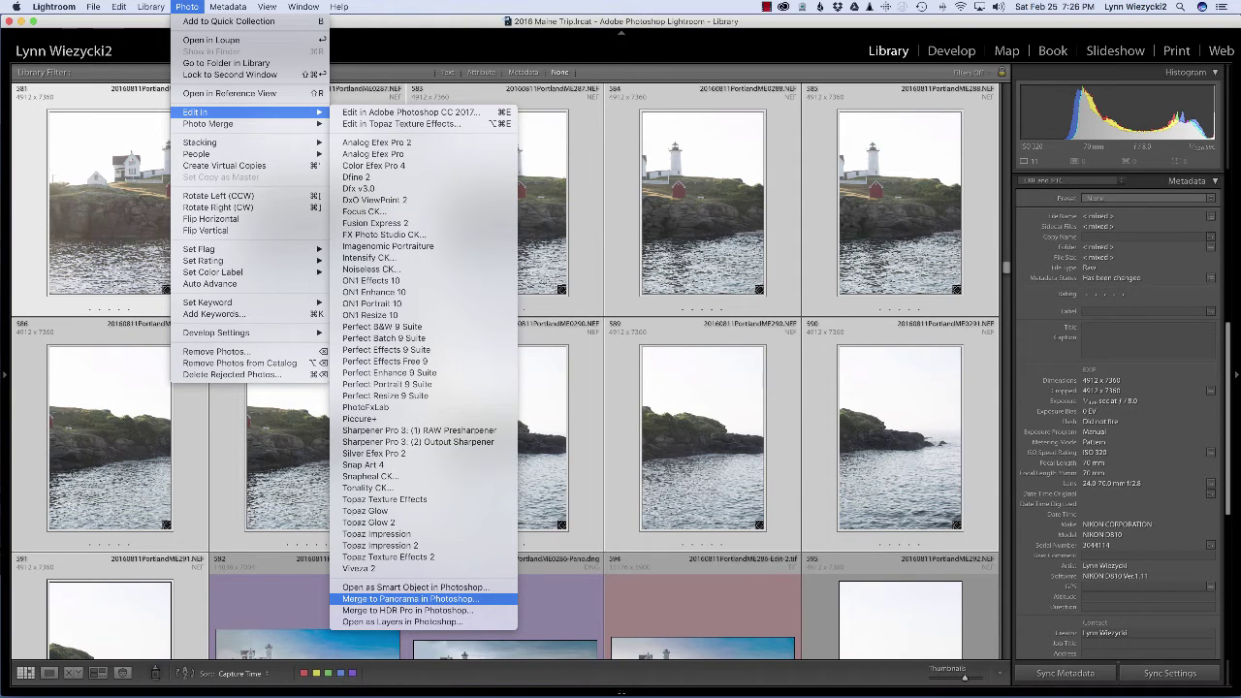
pyautogui.click(410, 598)
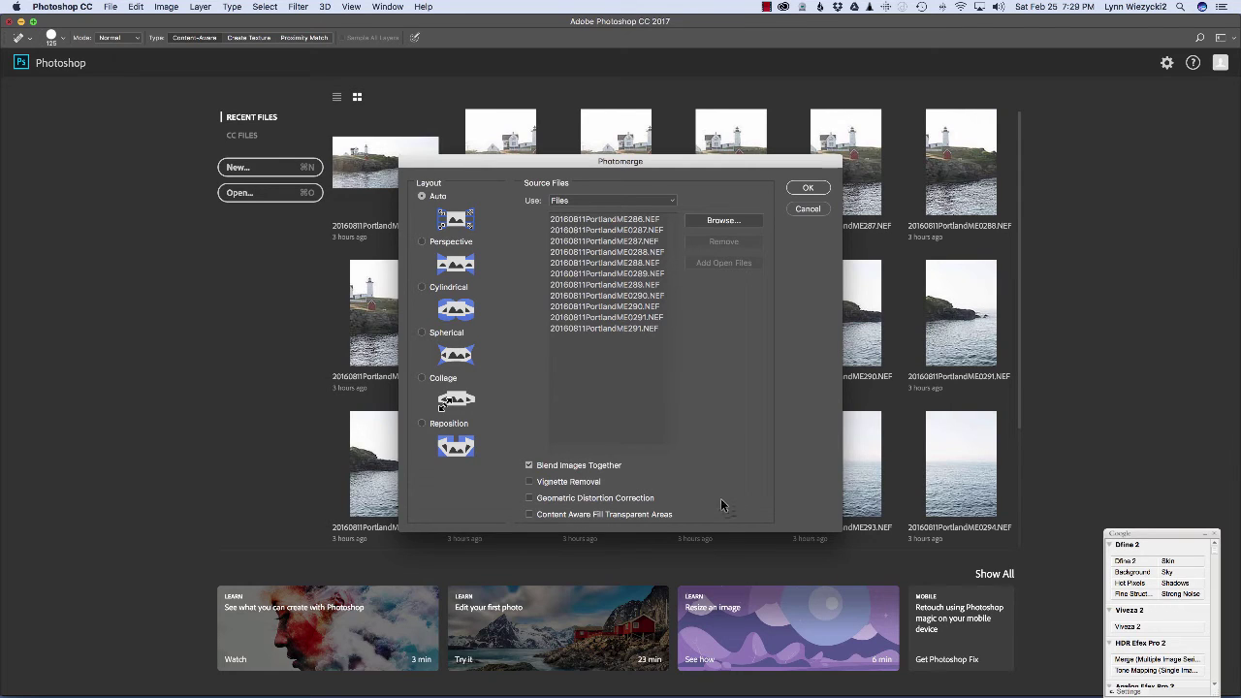
# - Enable Vignette Removal, Geometric Distortion Correction and Content Aware Fill Transparent Areas, and run Photomerge with the Auto layout
pyautogui.click(529, 482)
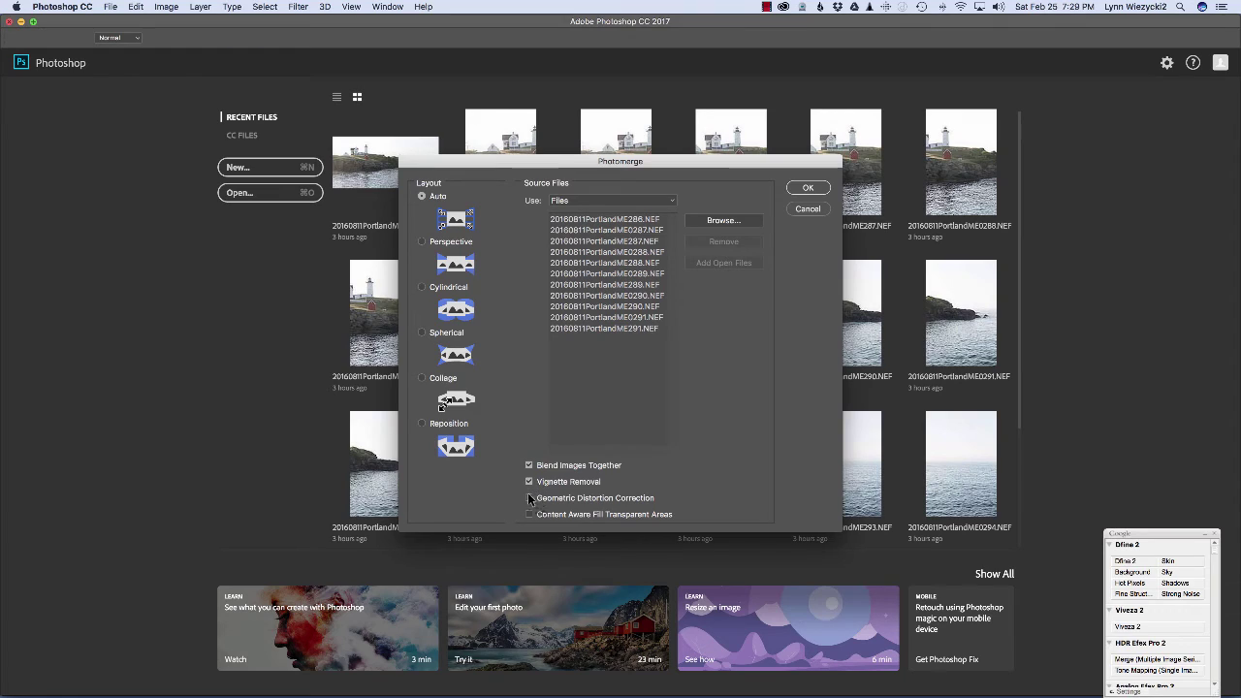
pyautogui.click(530, 498)
pyautogui.click(529, 515)
pyautogui.click(808, 188)
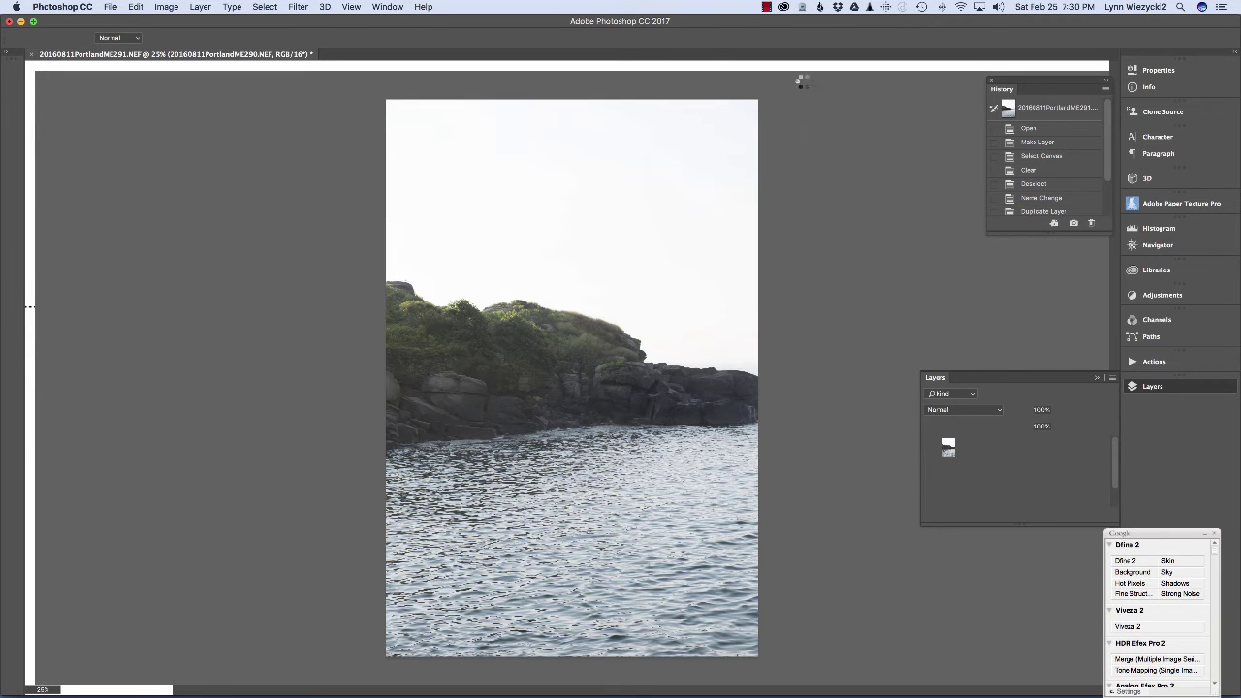
pyautogui.click(766, 6)
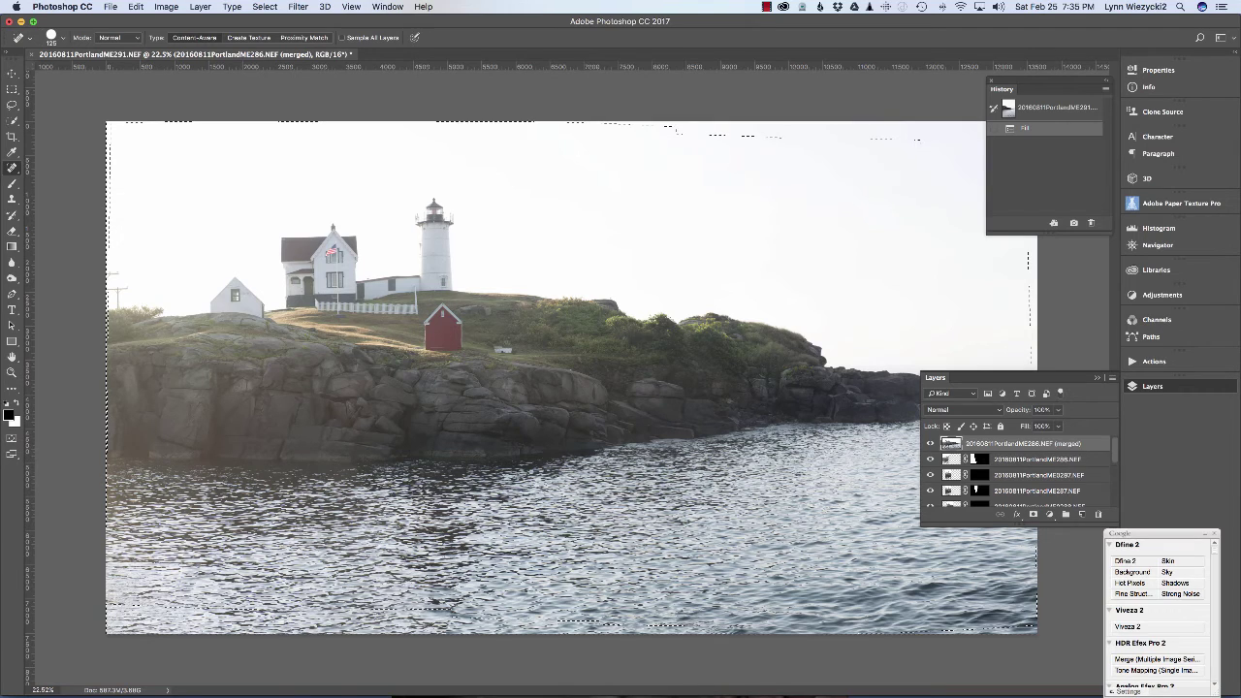
# - Look through the merged panorama's masked layers, and collapse the History and Layers panels to reveal the whole image
pyautogui.scroll(-5, 1018, 475)
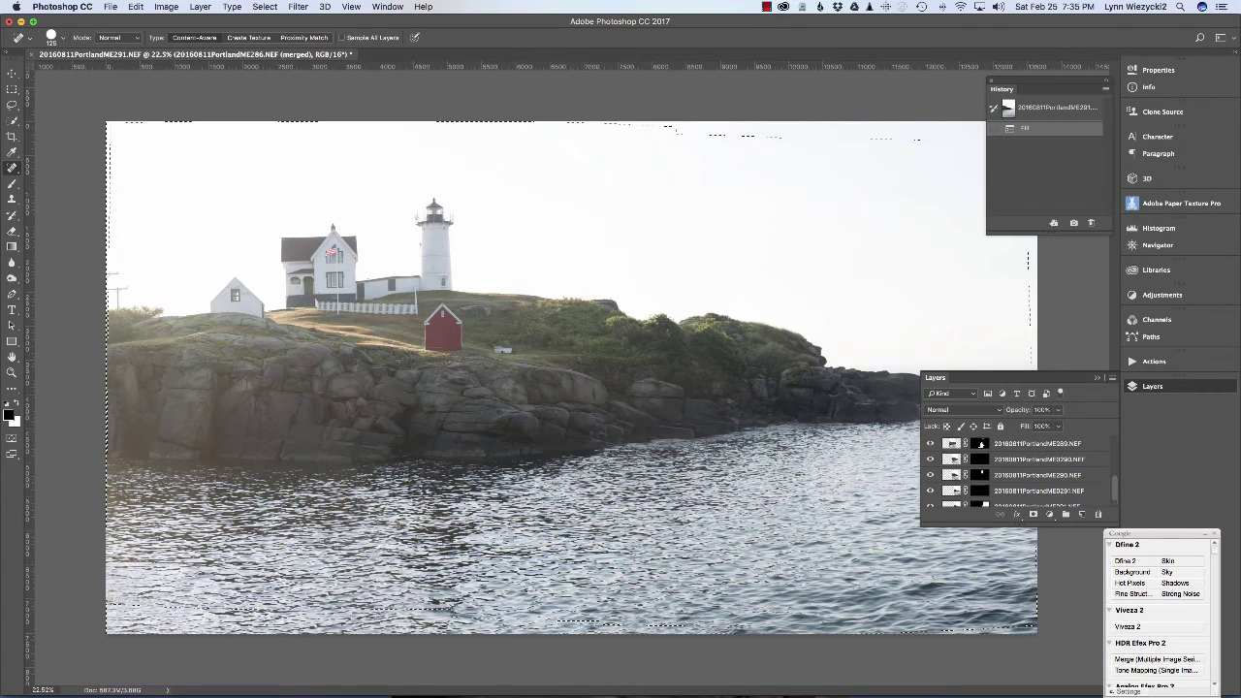
pyautogui.scroll(5, 1018, 475)
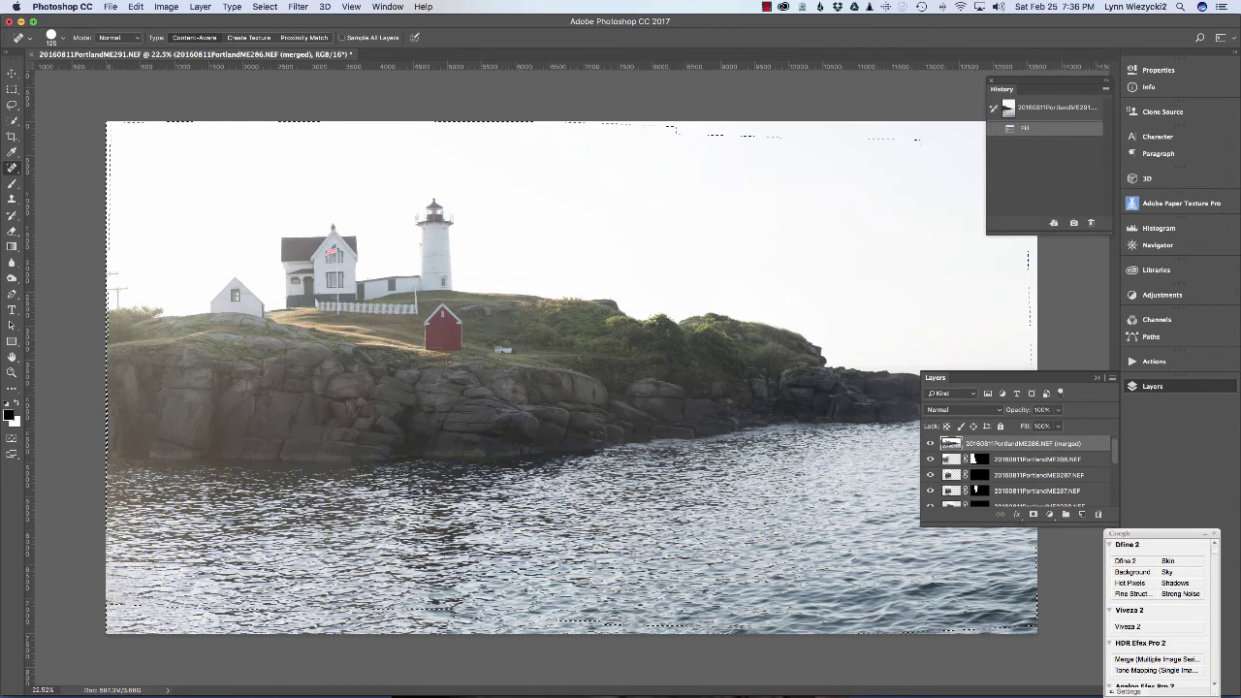
pyautogui.scroll(-3, 1011, 490)
pyautogui.scroll(-5, 1018, 470)
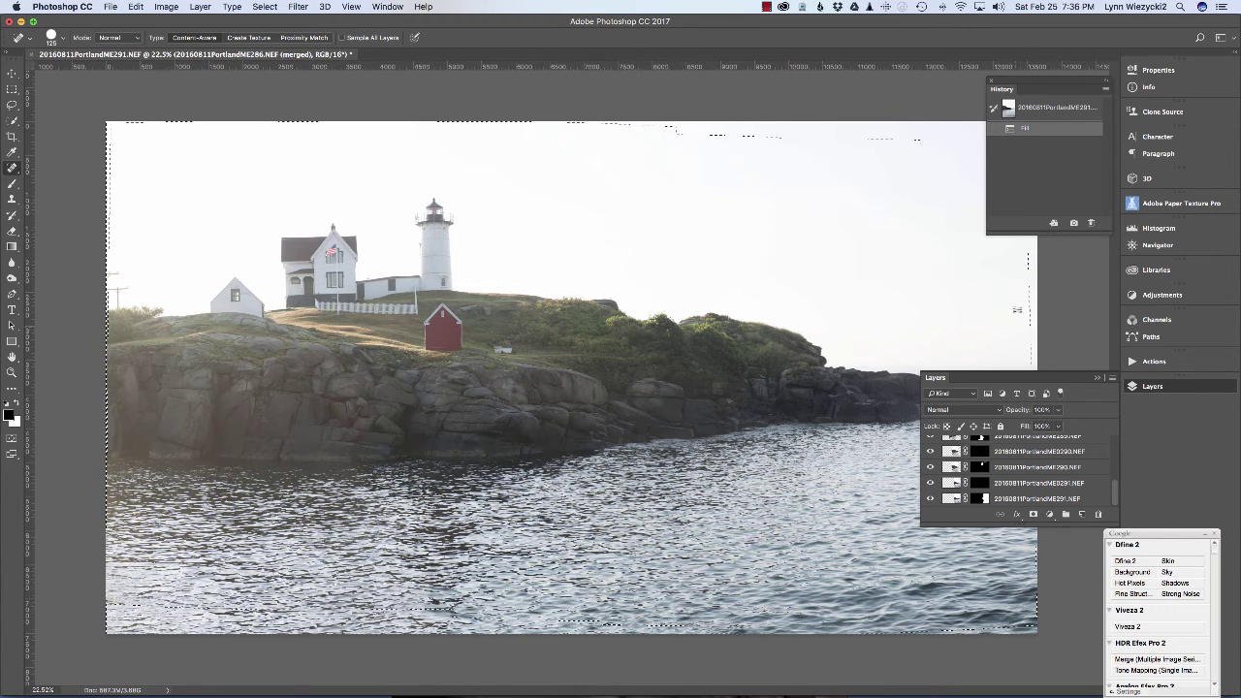
pyautogui.click(1107, 85)
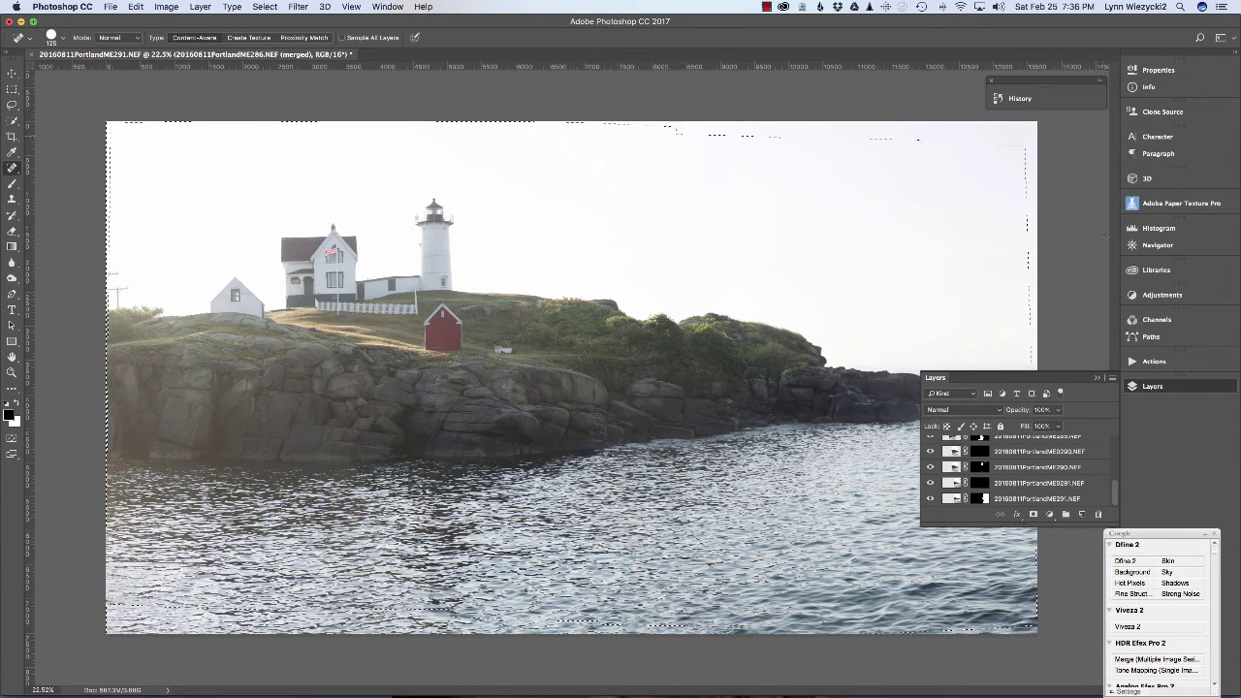
pyautogui.click(1096, 377)
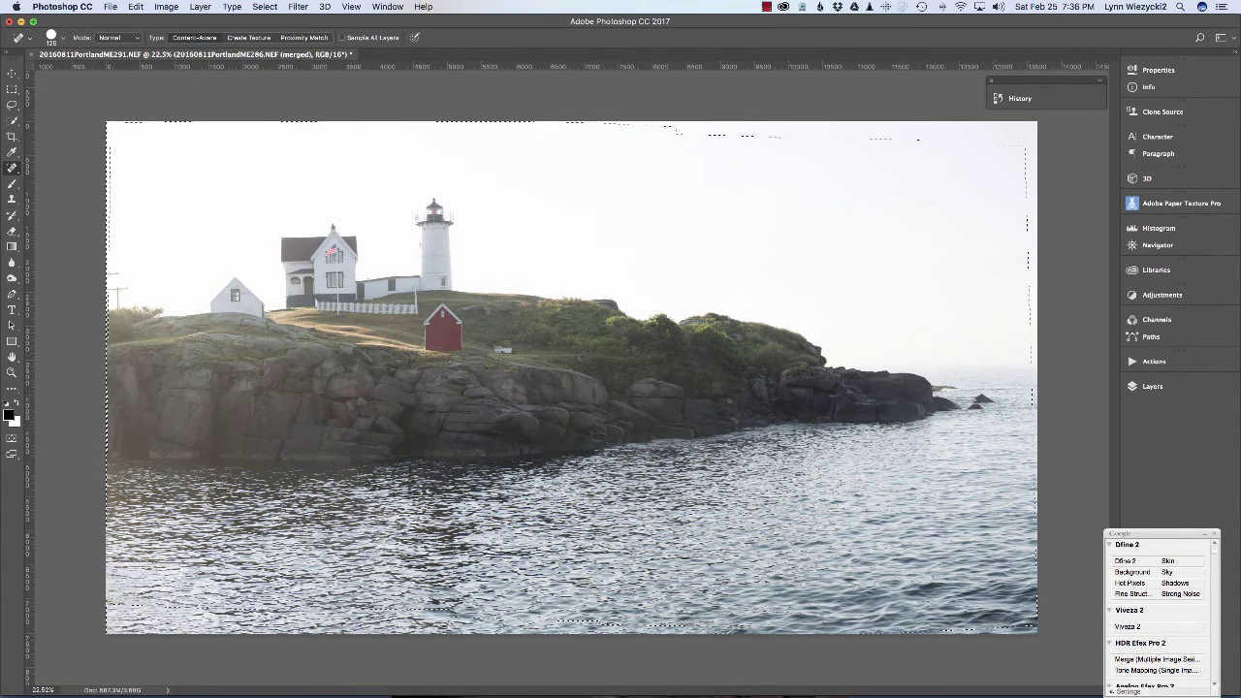
# - Flatten the panorama's layers into a single image and clear the selection around its edges
pyautogui.click(165, 7)
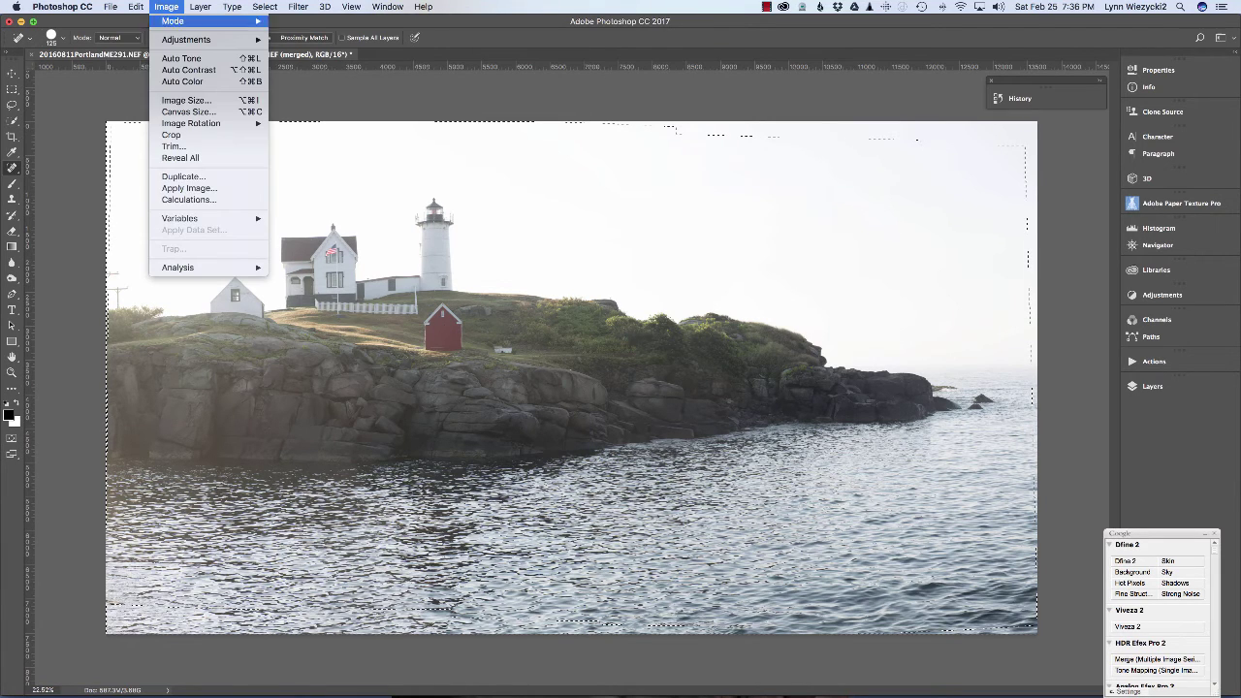
pyautogui.moveTo(200, 7)
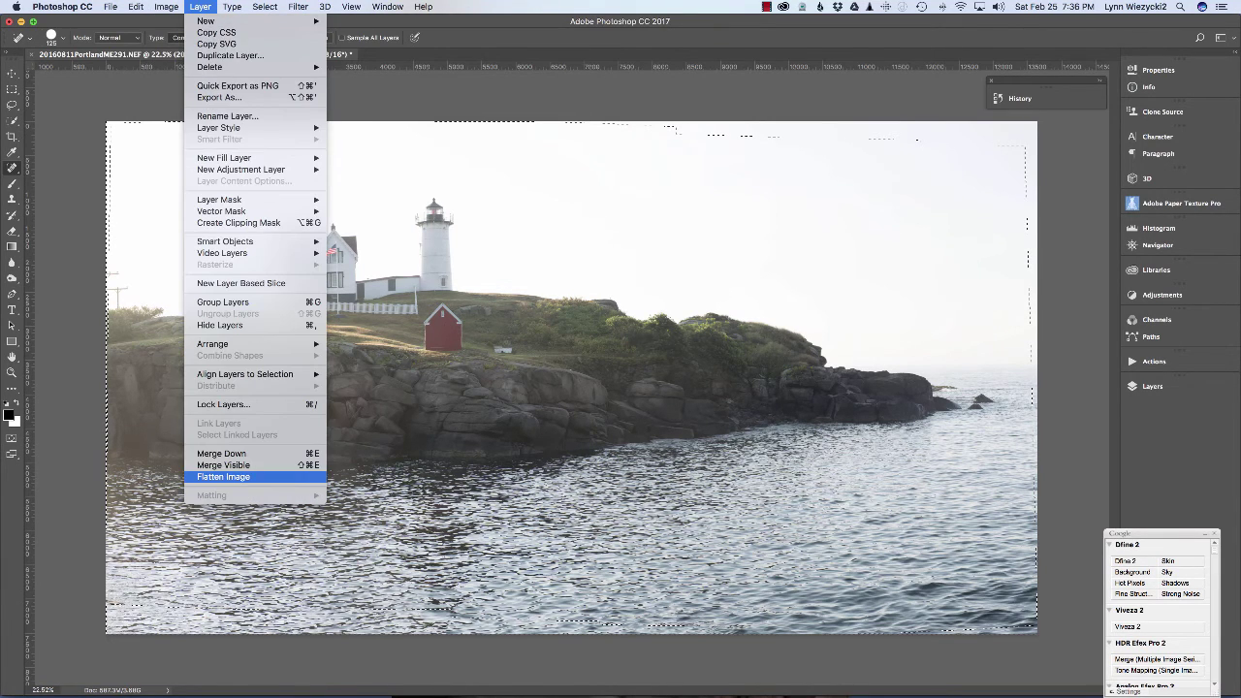
pyautogui.click(223, 476)
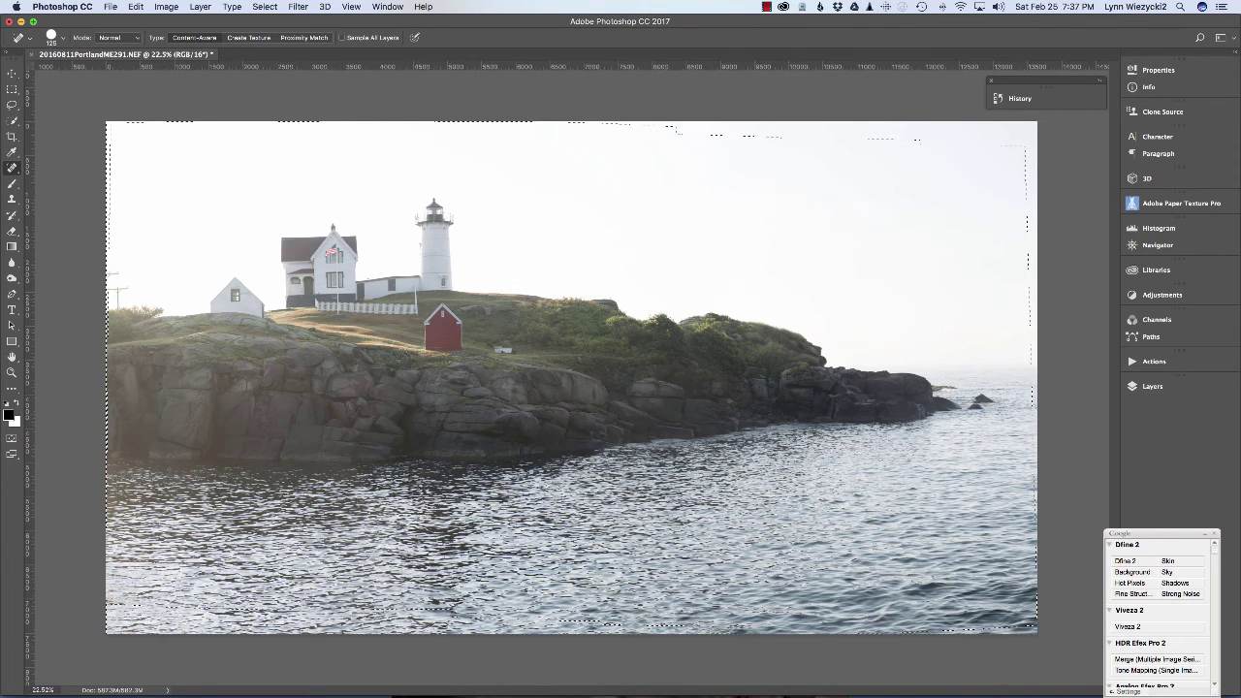
pyautogui.click(265, 6)
pyautogui.click(277, 32)
pyautogui.moveTo(577, 678)
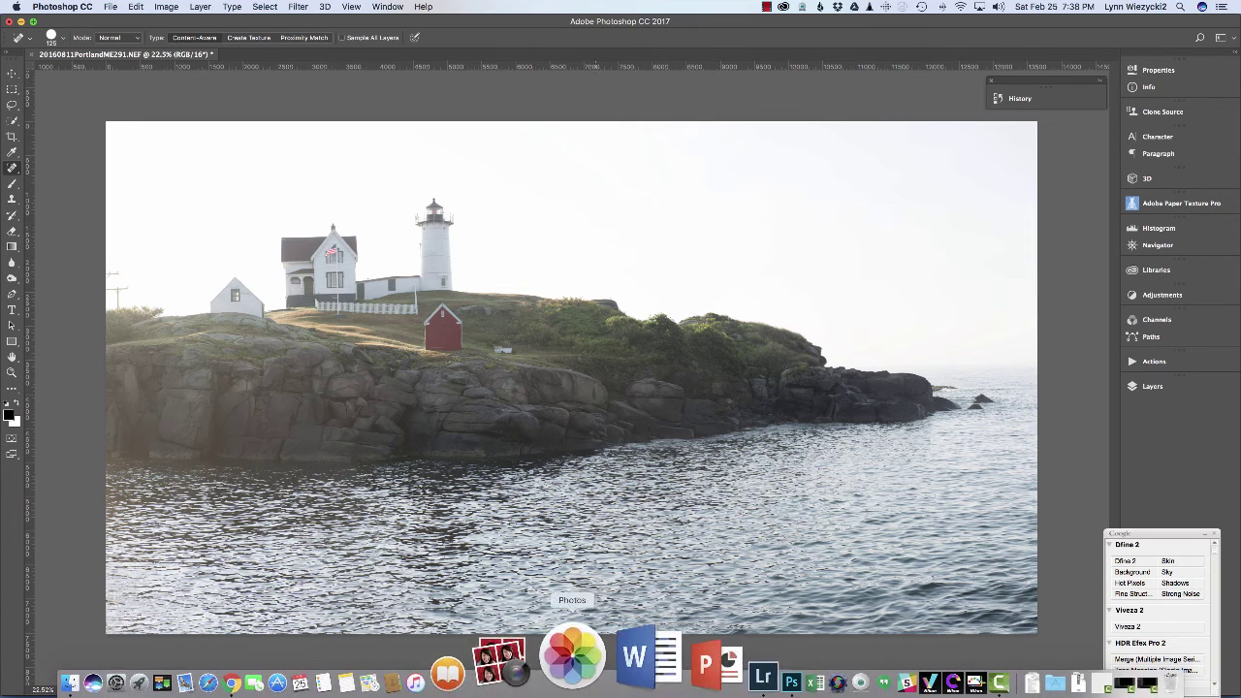
# - Switch to Lightroom and open the red-labelled lighthouse panorama 20160811PortlandME286-Edit-2.tif in the Develop module
pyautogui.click(655, 654)
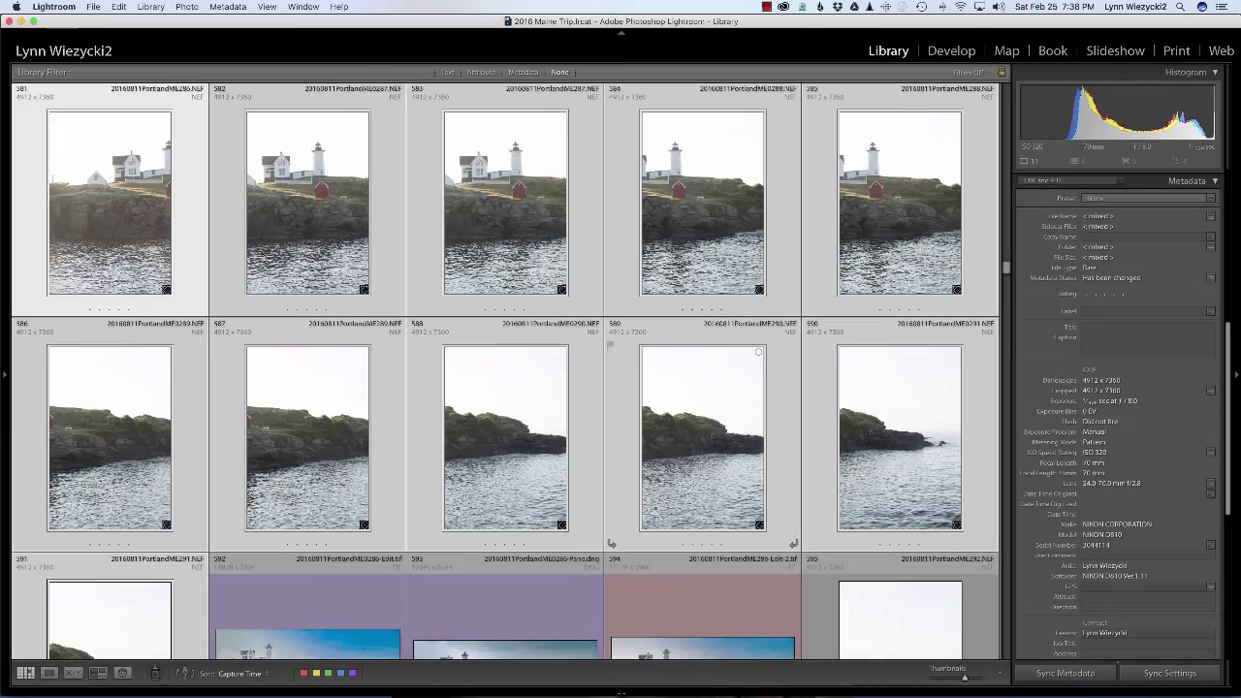
pyautogui.scroll(-2, 506, 370)
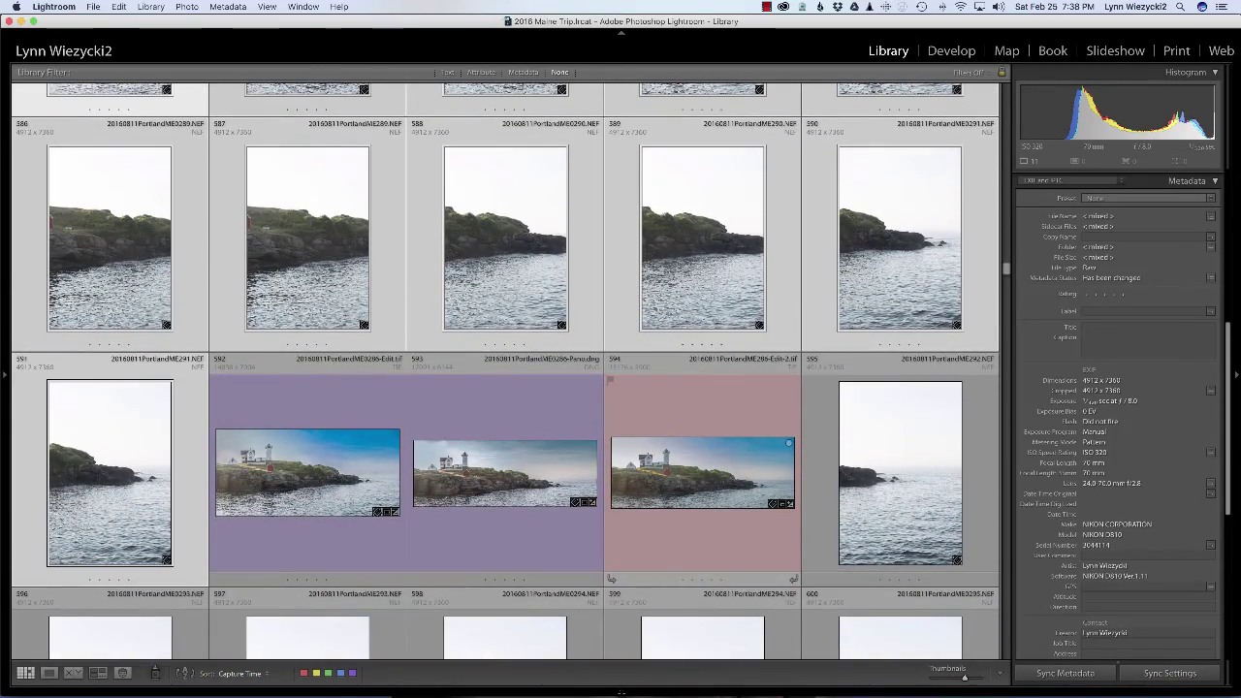
pyautogui.press('e')
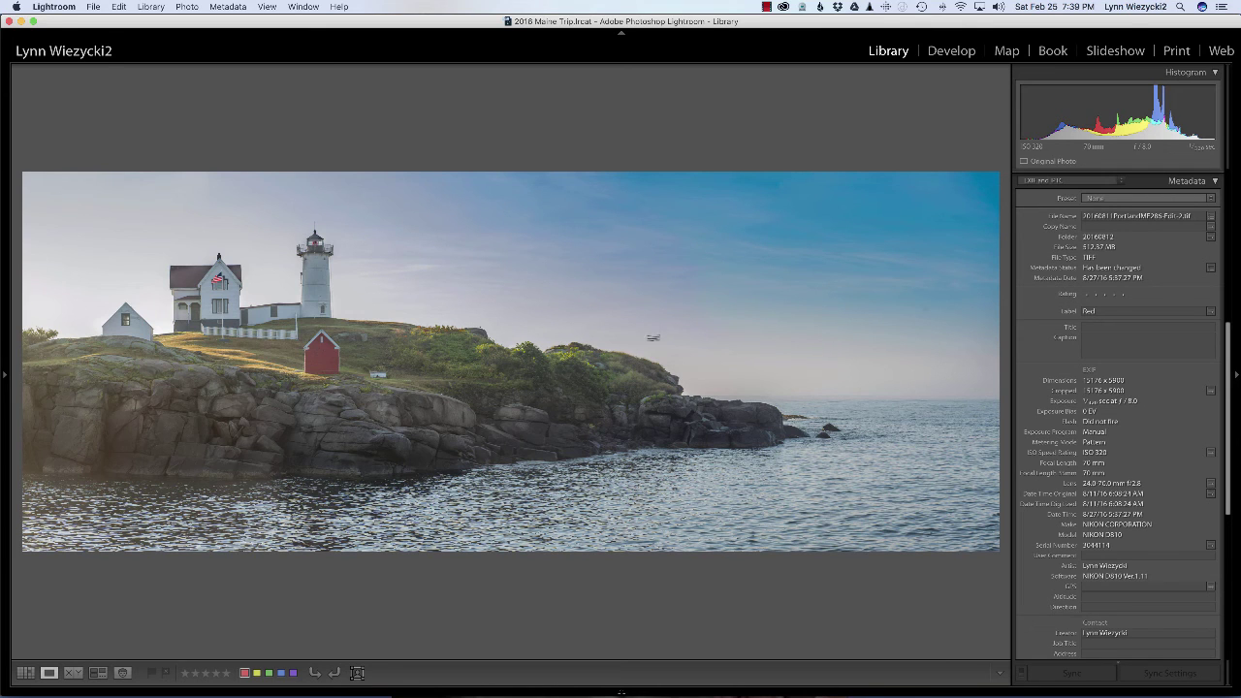
pyautogui.press('d')
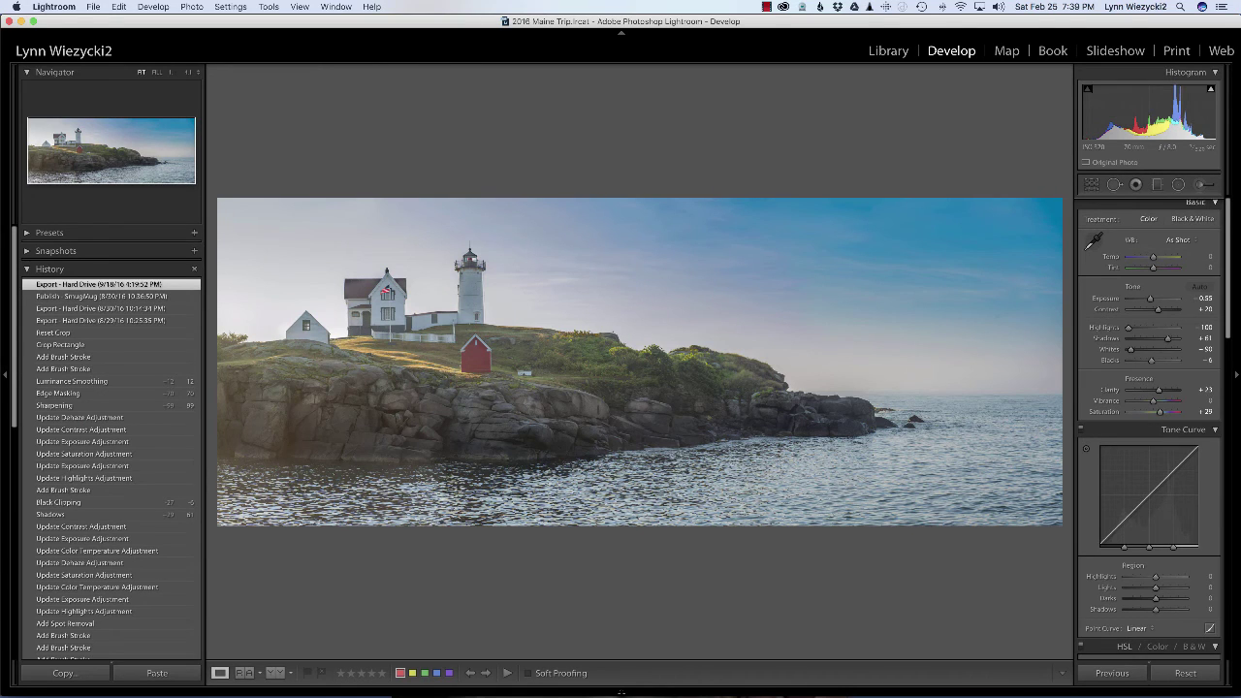
# - Heal a spot in the sky above the open water with the Spot Removal tool
pyautogui.click(1115, 184)
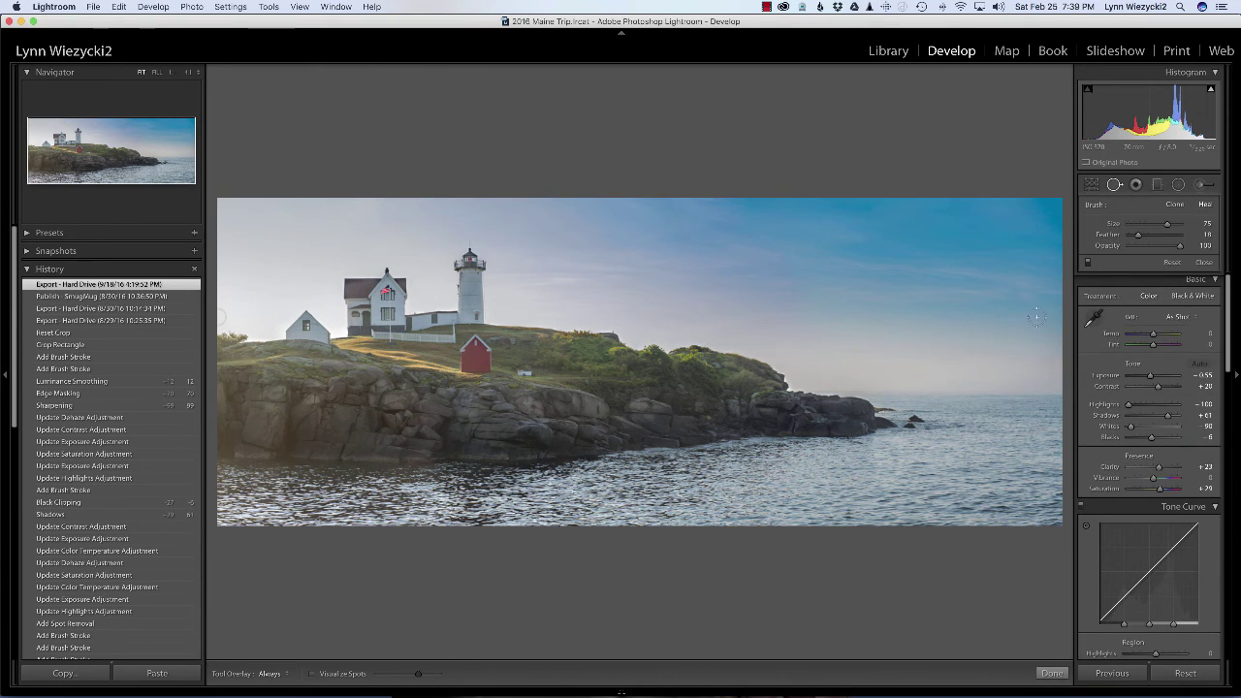
pyautogui.click(999, 315)
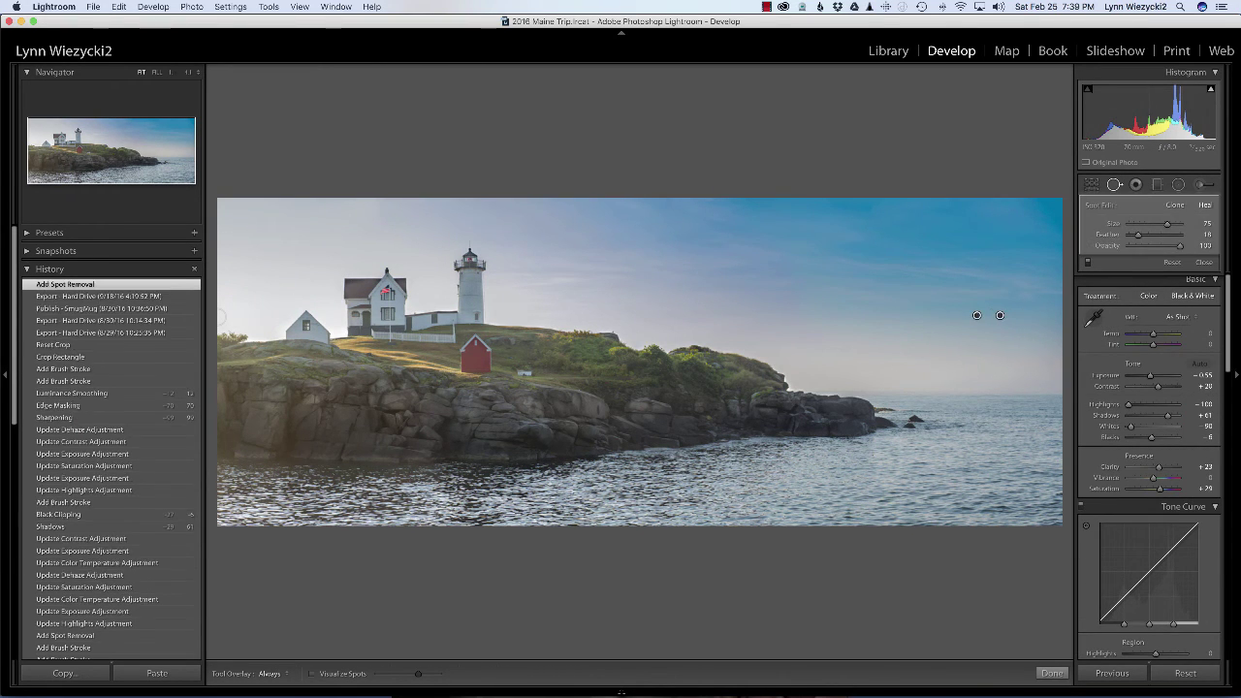
pyautogui.press('q')
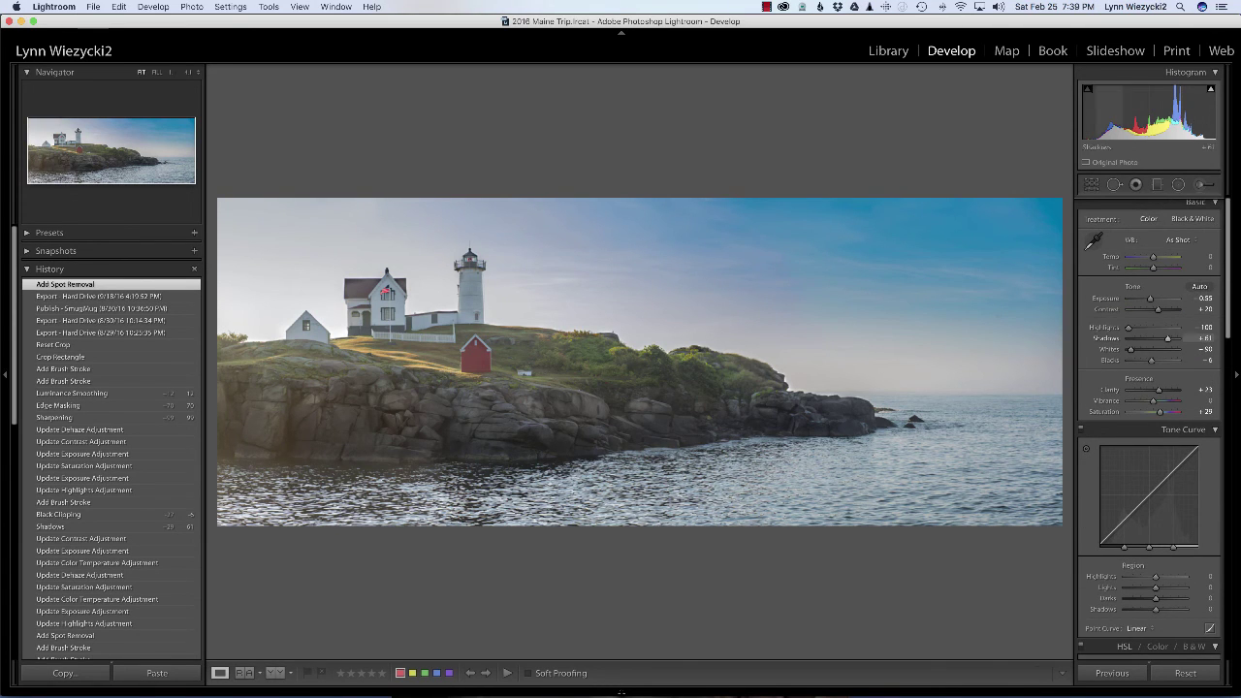
# - Reset the spot removal corrections on the panorama and close the tool
pyautogui.press('q')
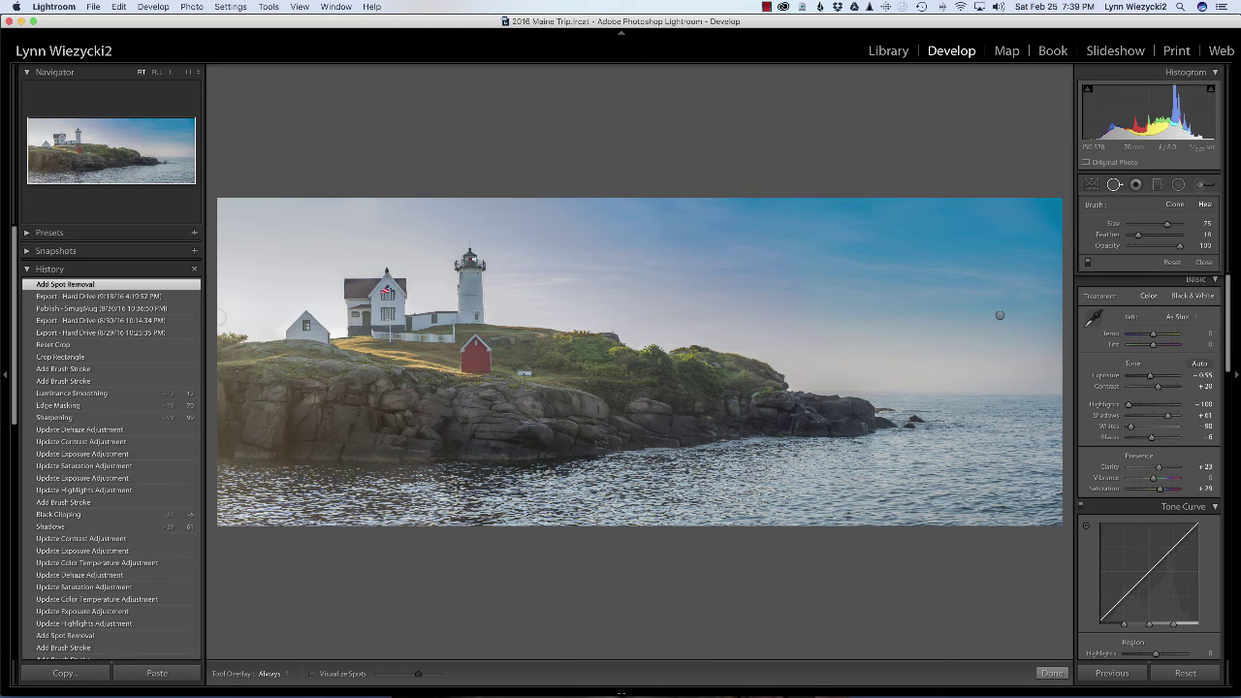
pyautogui.click(1172, 262)
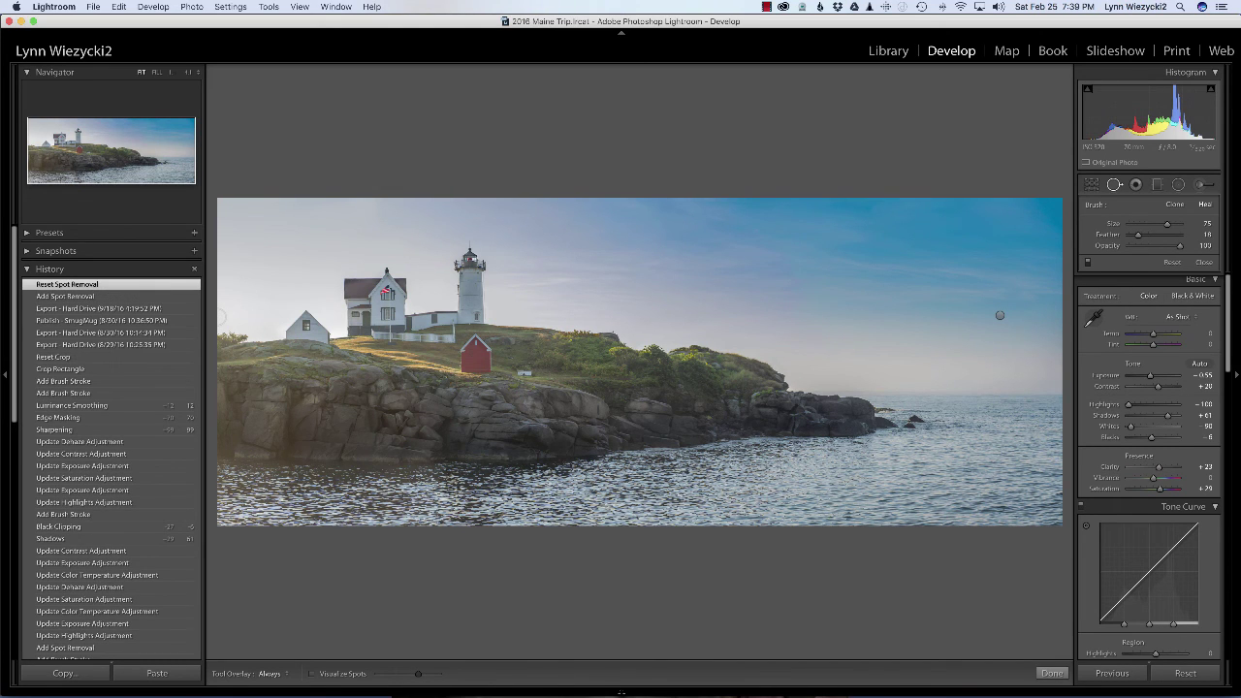
pyautogui.press('q')
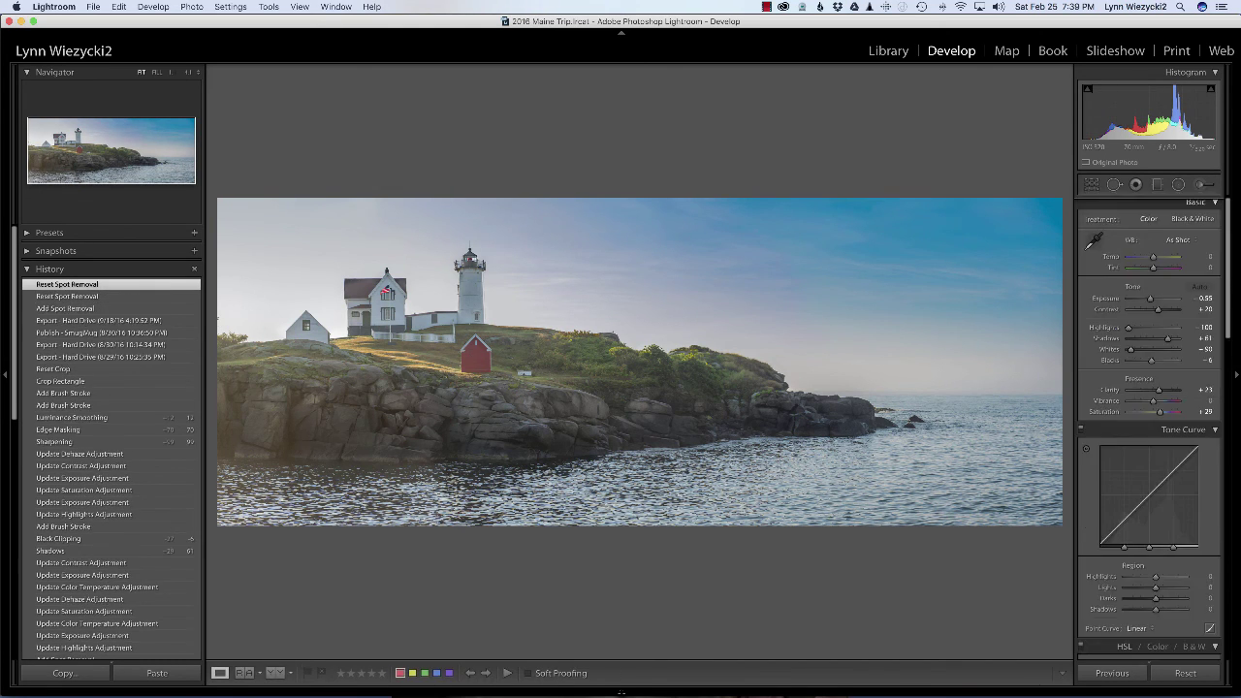